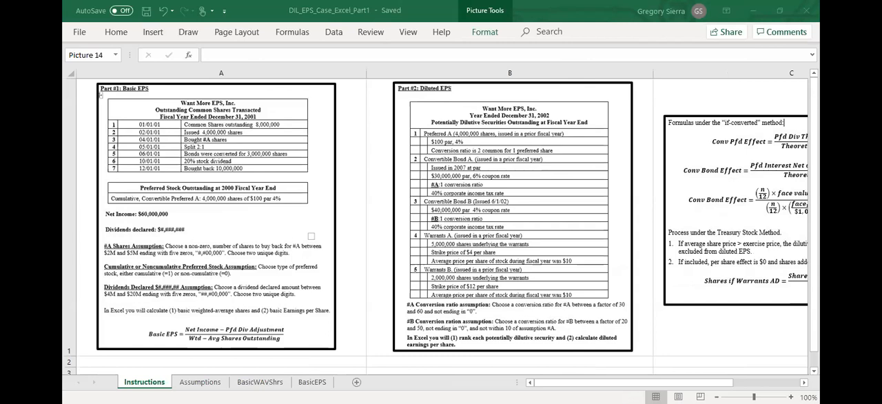
- Open the Assumptions sheet and review the step instructions, the five yellow assumption cells and the fixed income tax rate
{"action": "left_click", "coordinate": [200, 382]}
{"action": "left_click", "coordinate": [373, 295]}
{"action": "left_click_drag", "start_coordinate": [376, 103], "coordinate": [569, 216]}
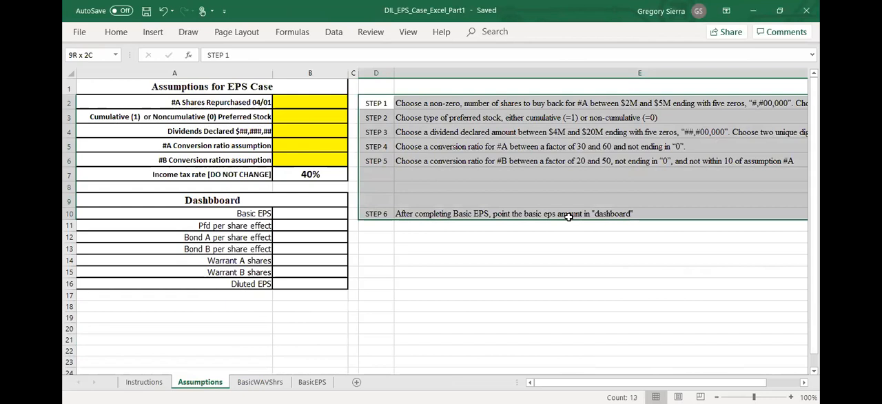
{"action": "left_click", "coordinate": [431, 174]}
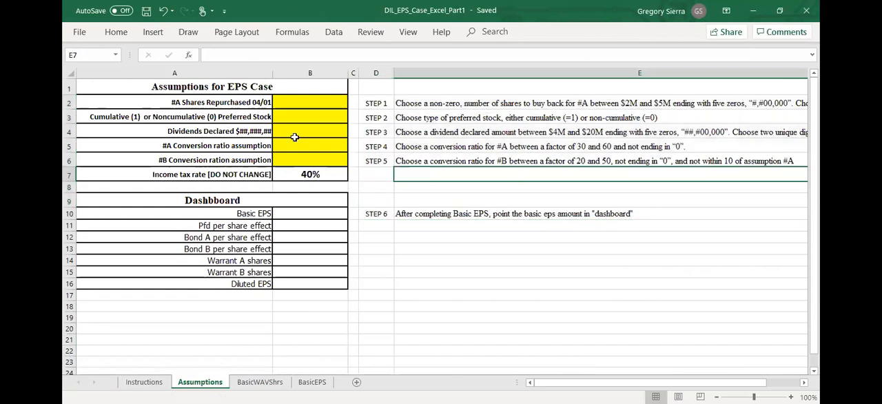
{"action": "left_click", "coordinate": [294, 102]}
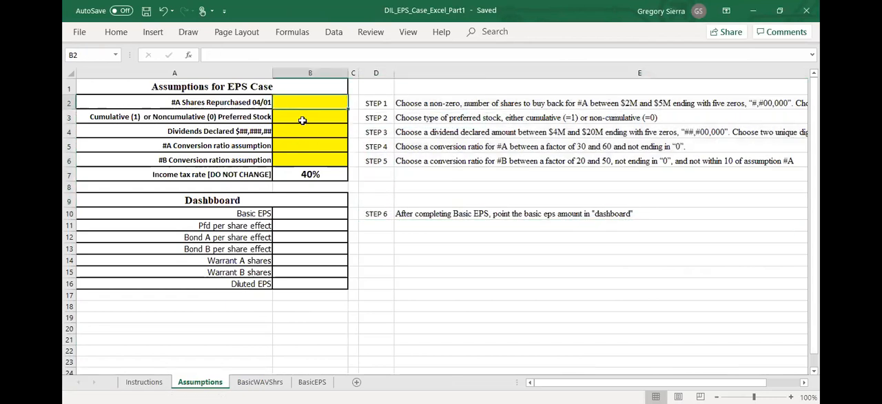
{"action": "left_click", "coordinate": [302, 120]}
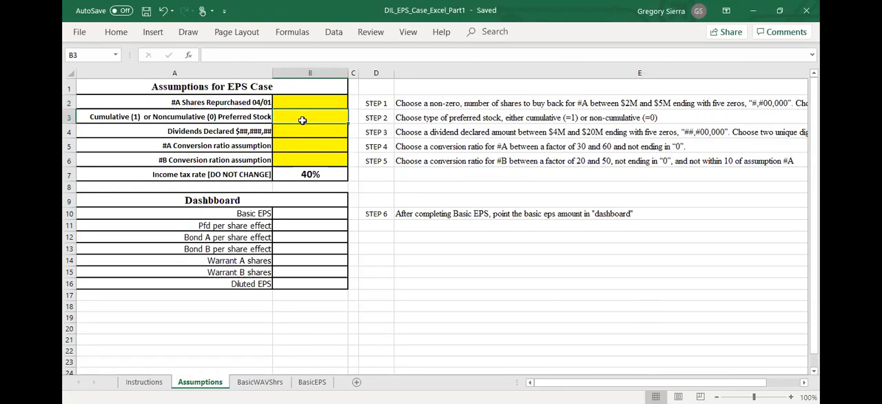
{"action": "left_click", "coordinate": [301, 129]}
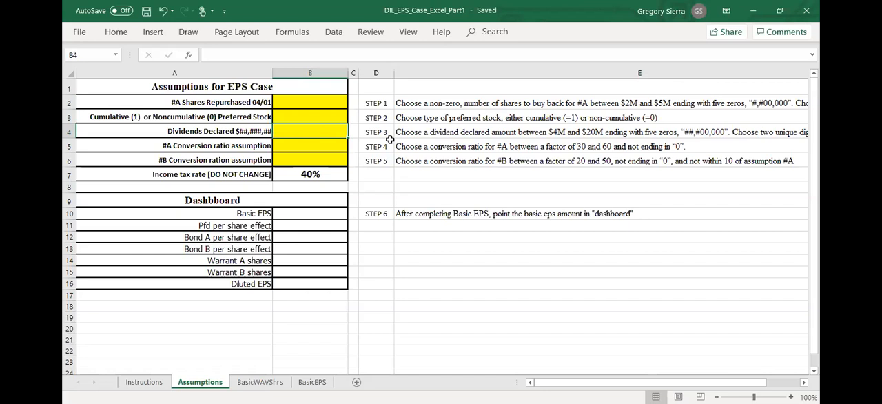
{"action": "left_click", "coordinate": [317, 146]}
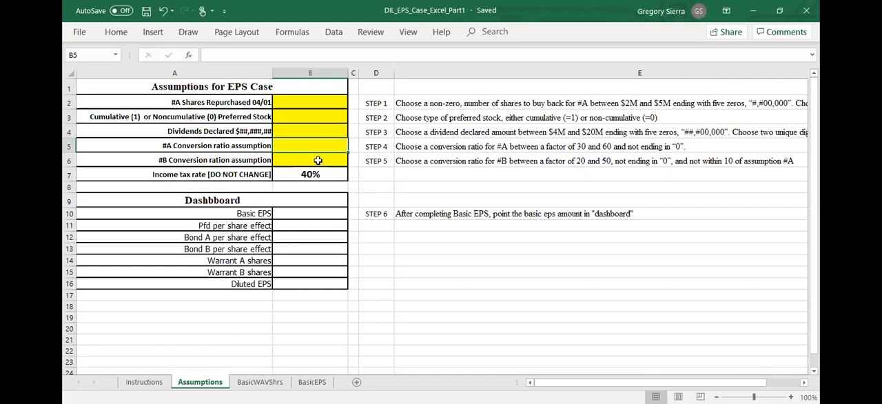
{"action": "left_click", "coordinate": [318, 160]}
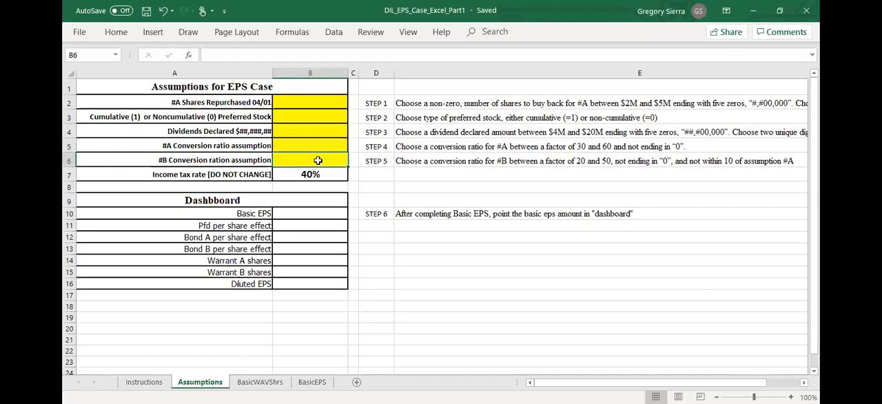
{"action": "left_click", "coordinate": [467, 244]}
{"action": "left_click", "coordinate": [345, 180]}
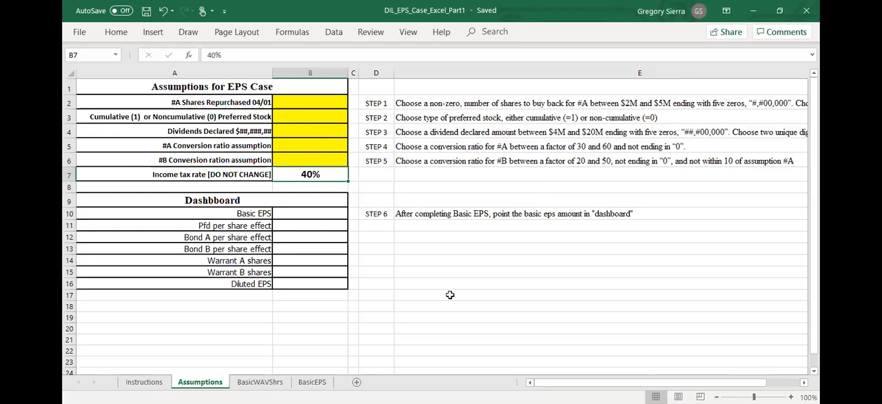
{"action": "left_click_drag", "start_coordinate": [227, 174], "coordinate": [295, 179]}
{"action": "left_click", "coordinate": [399, 184]}
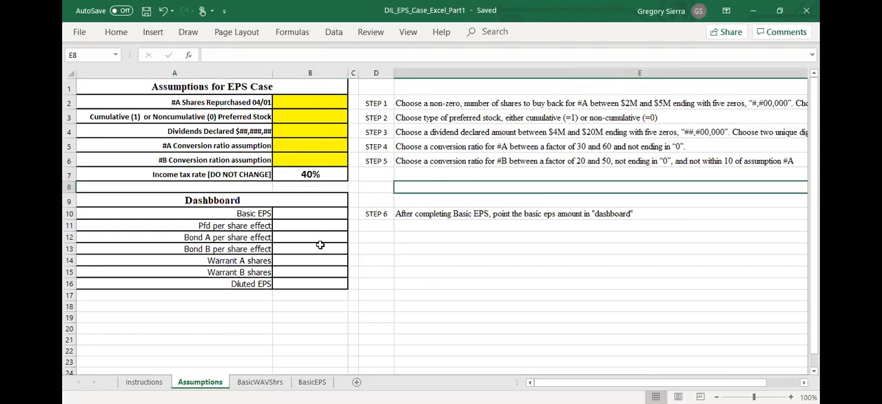
- Examine the dashboard block from Basic EPS to Diluted EPS alongside the assumption cells and the instructions for Steps 1 to 6
{"action": "left_click_drag", "start_coordinate": [166, 202], "coordinate": [161, 281]}
{"action": "left_click", "coordinate": [468, 283]}
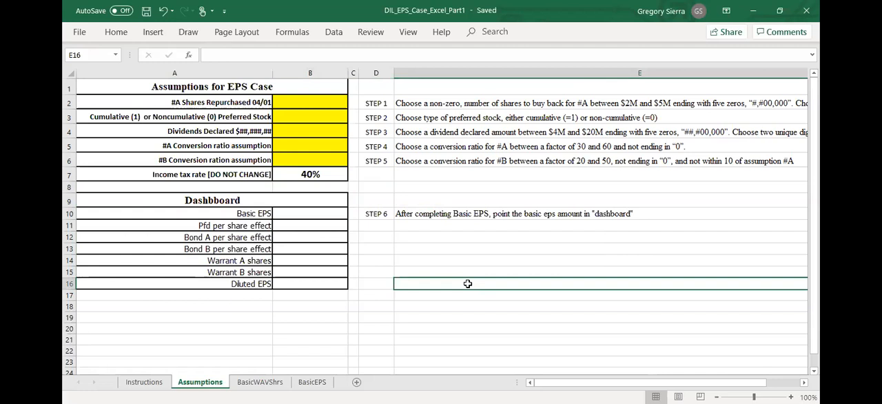
{"action": "left_click_drag", "start_coordinate": [338, 97], "coordinate": [335, 160]}
{"action": "left_click_drag", "start_coordinate": [329, 212], "coordinate": [359, 288]}
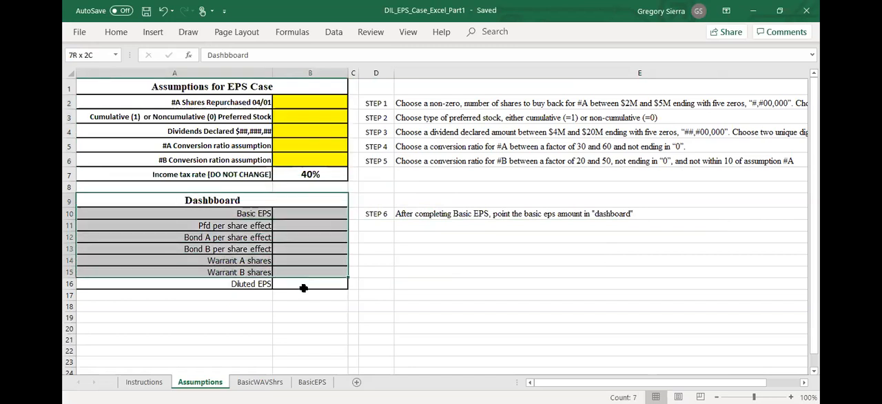
{"action": "left_click", "coordinate": [473, 306]}
{"action": "left_click", "coordinate": [402, 274]}
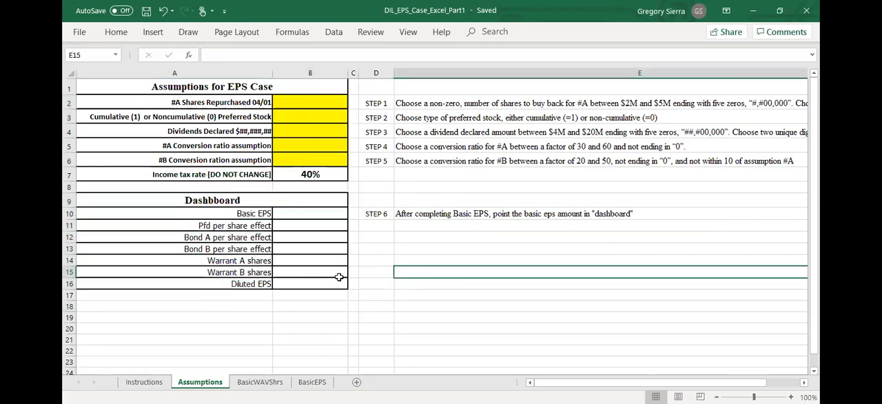
{"action": "left_click_drag", "start_coordinate": [417, 101], "coordinate": [433, 214]}
{"action": "left_click", "coordinate": [433, 214]}
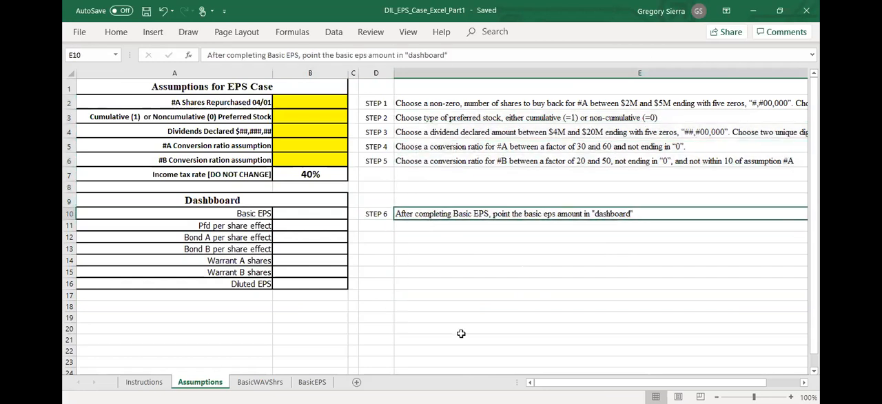
- Look through the BasicWAVShrs and BasicEPS sheets and compare their layout and steps with the Assumptions sheet
{"action": "left_click", "coordinate": [260, 382]}
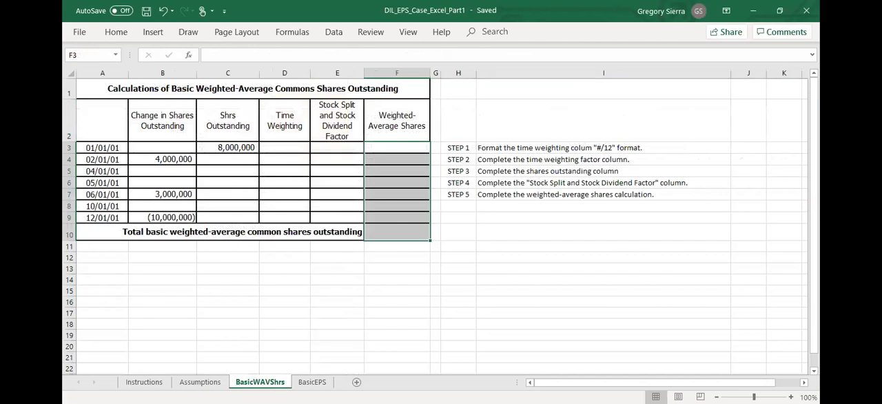
{"action": "left_click", "coordinate": [312, 382]}
{"action": "left_click", "coordinate": [200, 382]}
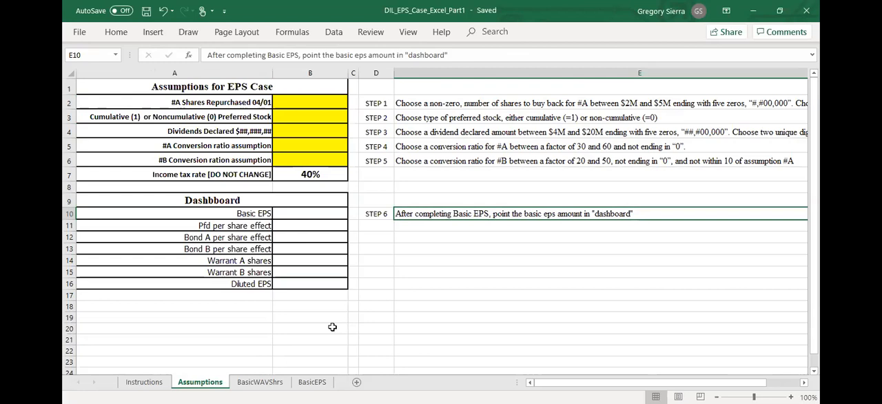
{"action": "left_click", "coordinate": [278, 382]}
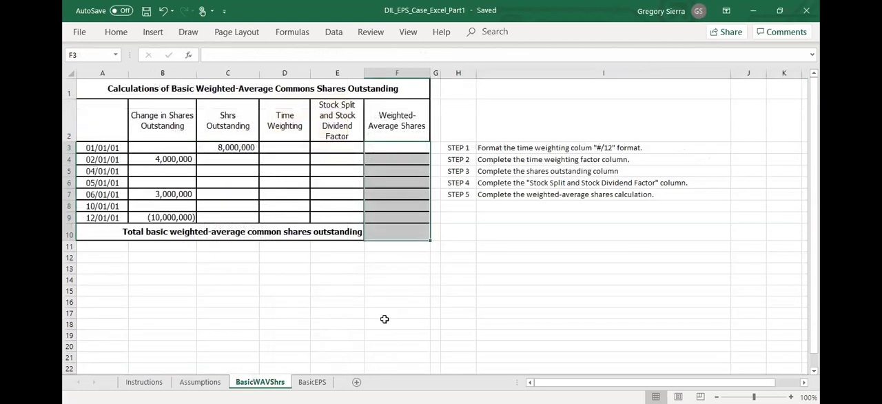
{"action": "left_click", "coordinate": [200, 382]}
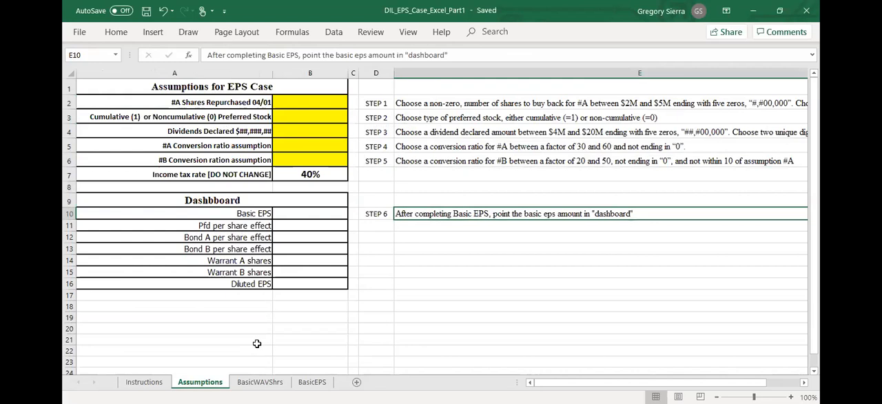
{"action": "left_click", "coordinate": [389, 331]}
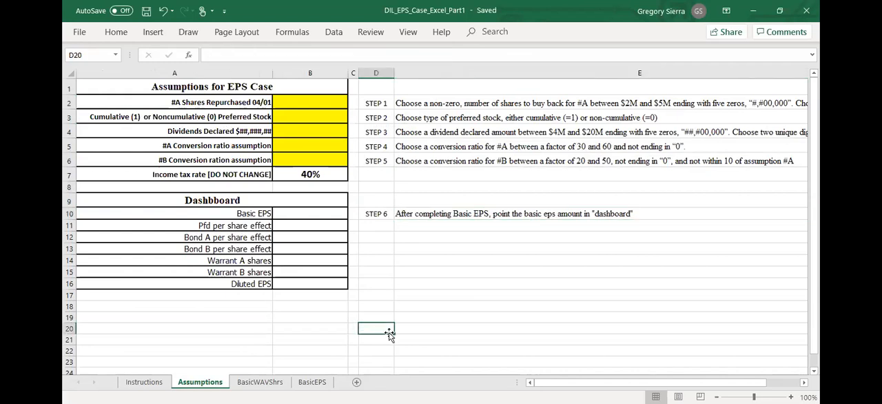
{"action": "left_click", "coordinate": [377, 103]}
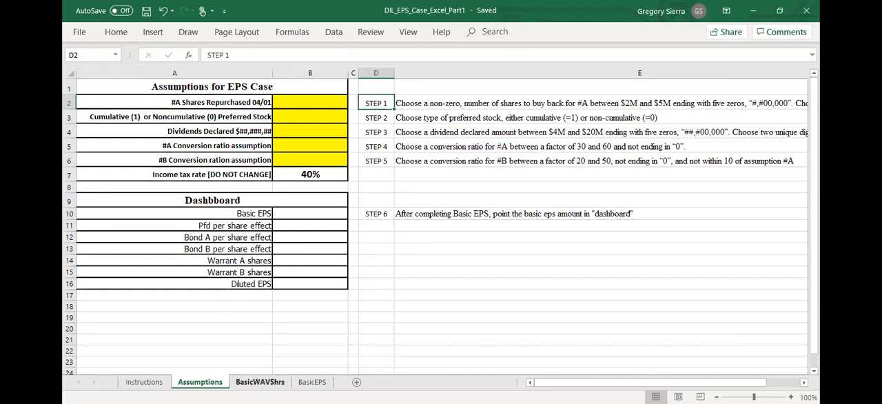
{"action": "left_click", "coordinate": [260, 382]}
{"action": "left_click", "coordinate": [200, 382]}
{"action": "left_click", "coordinate": [260, 382]}
{"action": "left_click", "coordinate": [199, 382]}
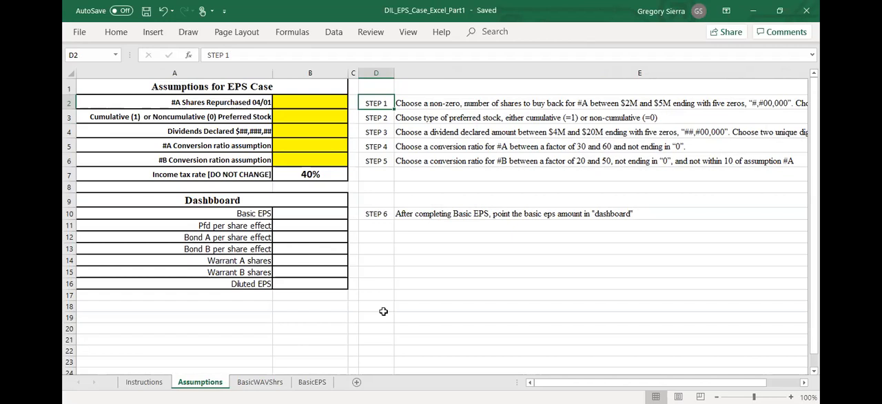
- Enter 4,000,000 for the #A shares repurchased 04/01 and 0 for noncumulative preferred stock in the assumptions table
{"action": "left_click_drag", "start_coordinate": [447, 100], "coordinate": [455, 157]}
{"action": "left_click", "coordinate": [483, 187]}
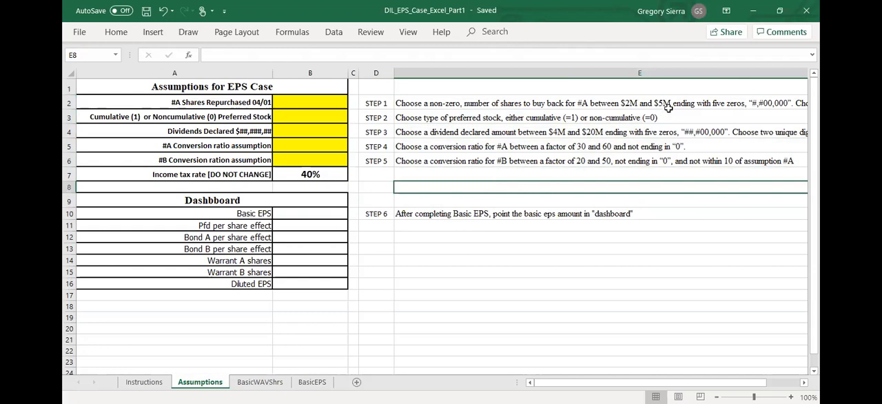
{"action": "left_click", "coordinate": [668, 108]}
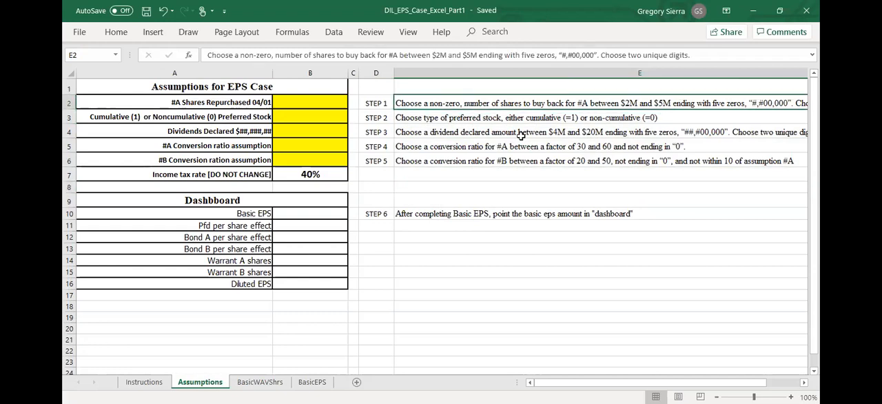
{"action": "left_click", "coordinate": [324, 107]}
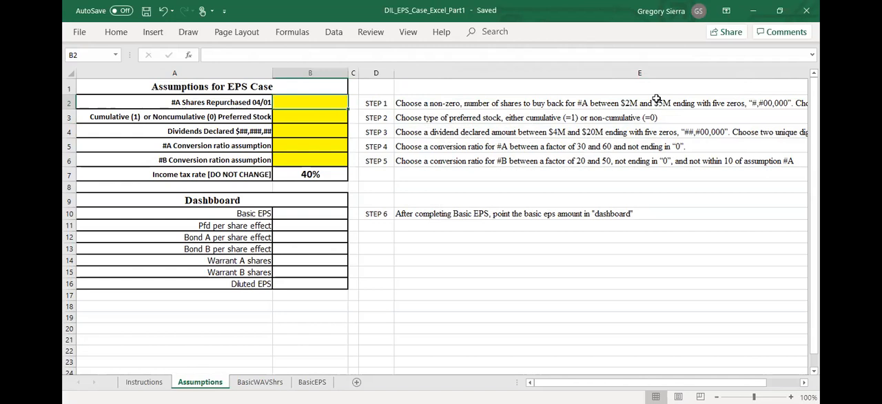
{"action": "type", "text": "2"}
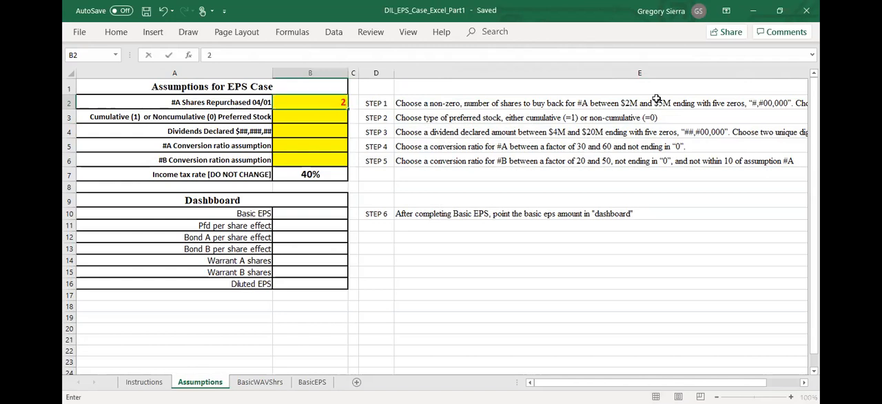
{"action": "key", "text": "BackSpace"}
{"action": "type", "text": "4,"}
{"action": "type", "text": "000,"}
{"action": "type", "text": "00000"}
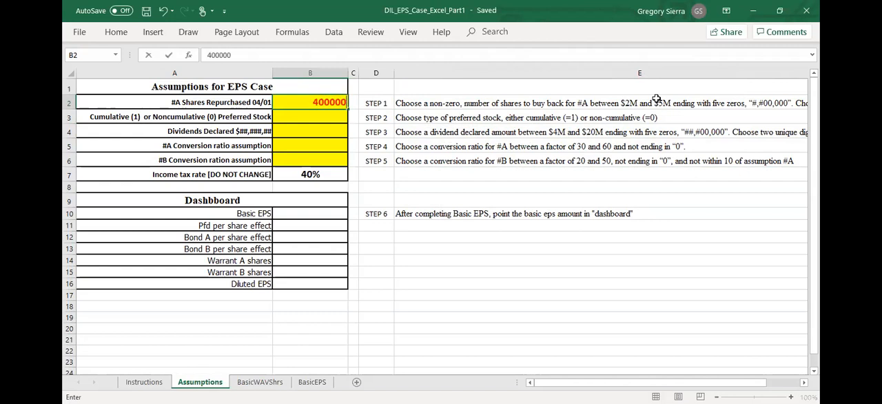
{"action": "key", "text": "Return"}
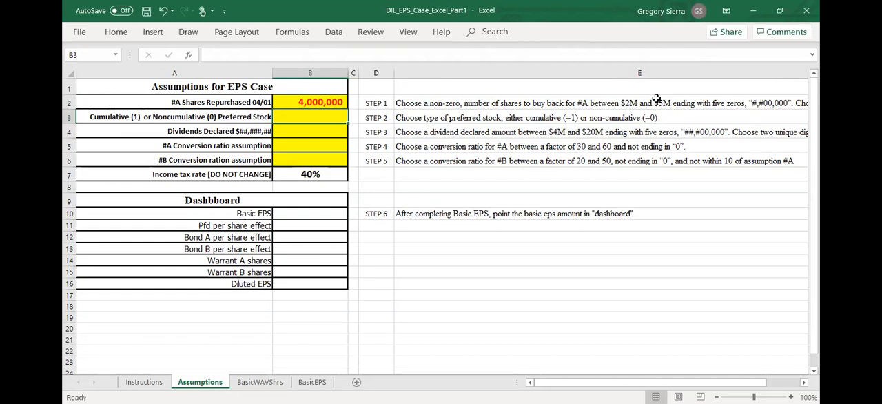
{"action": "type", "text": "0"}
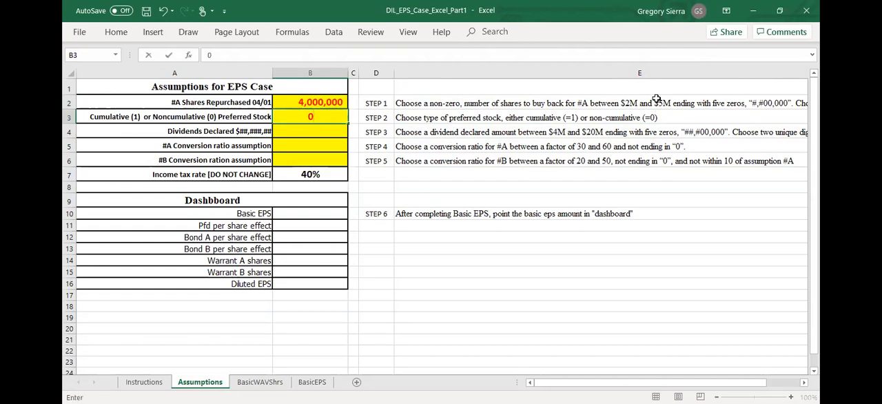
{"action": "key", "text": "Return"}
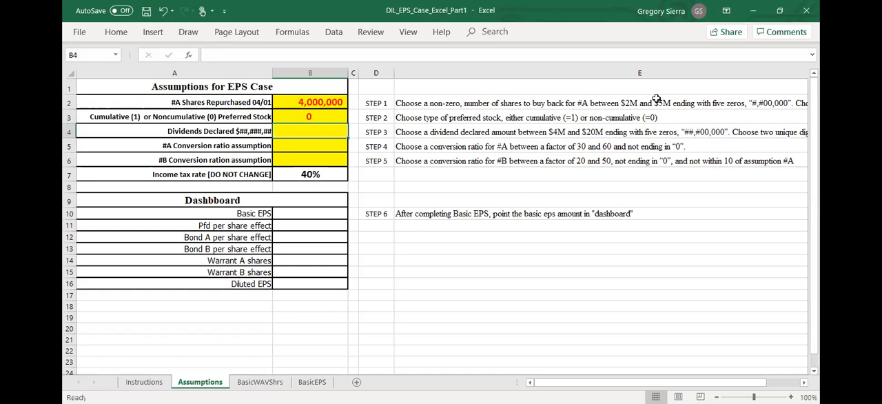
- Enter 12,000,000 as the dividends declared and 30 as the #A conversion ratio assumption
{"action": "left_click_drag", "start_coordinate": [687, 130], "coordinate": [679, 144]}
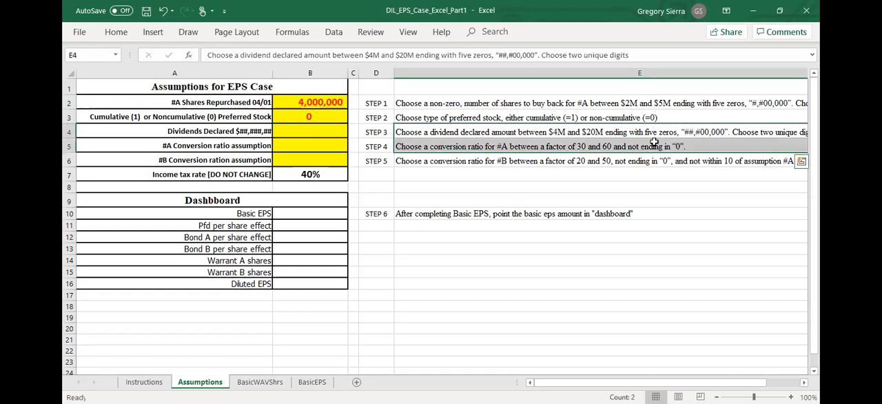
{"action": "left_click", "coordinate": [339, 130]}
{"action": "type", "text": "12"}
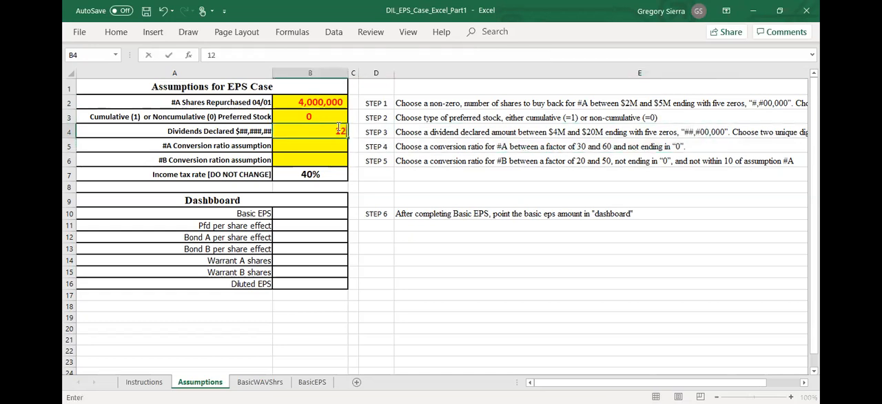
{"action": "type", "text": ",000,000"}
{"action": "key", "text": "Return"}
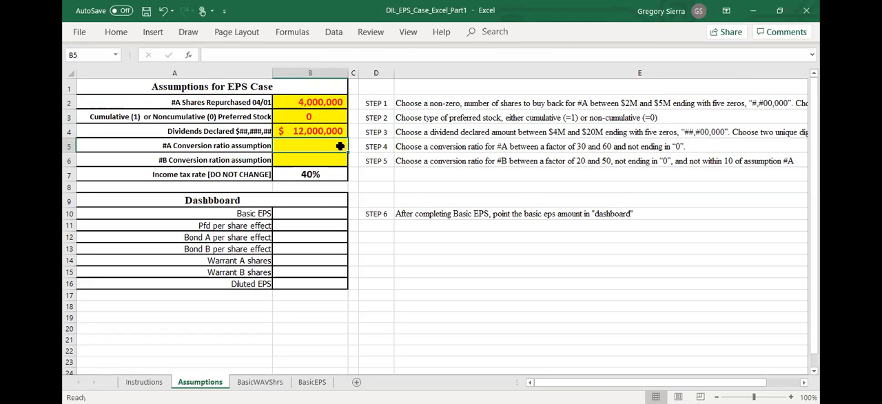
{"action": "type", "text": "30"}
{"action": "key", "text": "Return"}
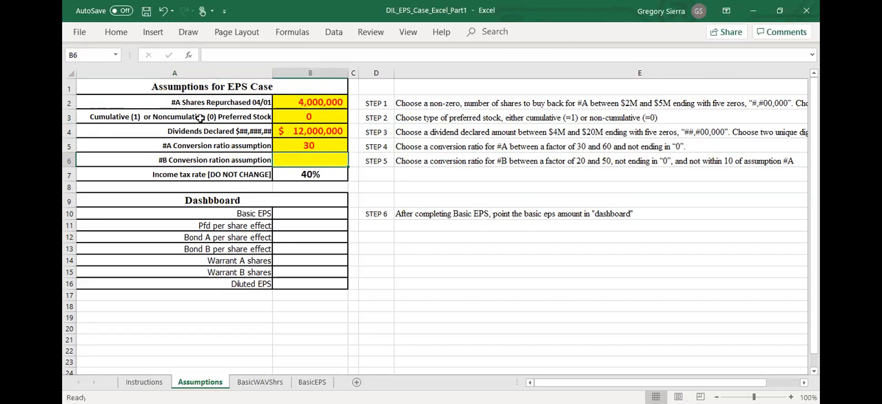
- Correct the label in cell A6 to read "#B Conversion ratio assumption"
{"action": "left_click", "coordinate": [211, 172]}
{"action": "left_click", "coordinate": [215, 162]}
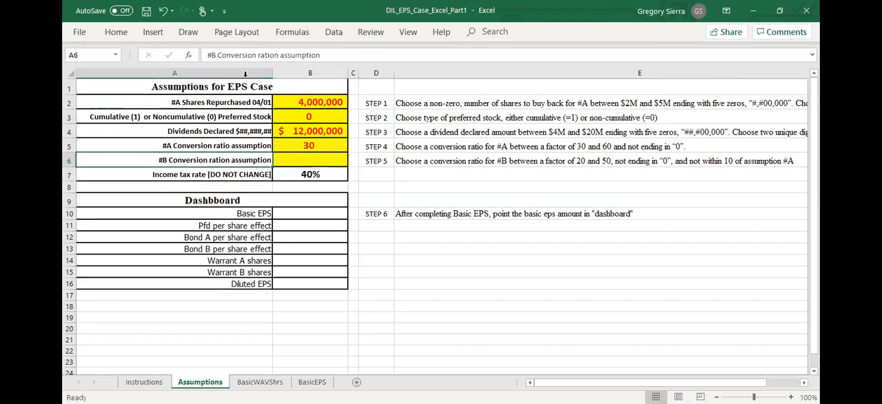
{"action": "left_click", "coordinate": [279, 55]}
{"action": "key", "text": "Escape"}
{"action": "key", "text": "Down"}
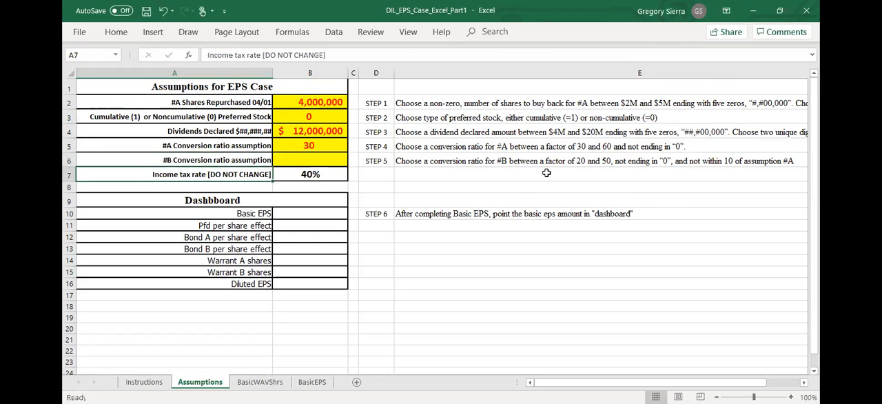
- Enter 50 as the #B conversion ratio assumption
{"action": "left_click", "coordinate": [589, 163]}
{"action": "left_click", "coordinate": [311, 161]}
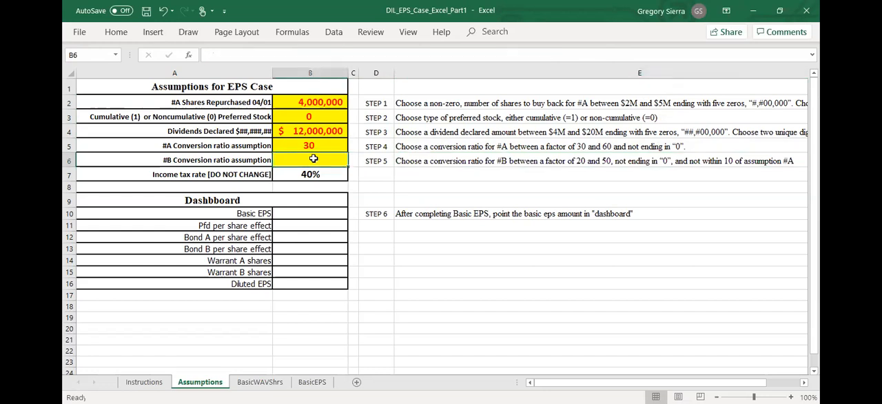
{"action": "type", "text": "50"}
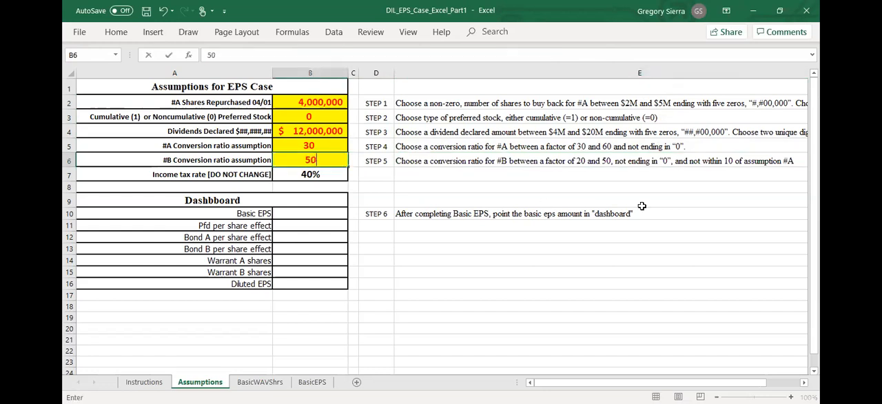
{"action": "key", "text": "Return"}
{"action": "left_click", "coordinate": [595, 273]}
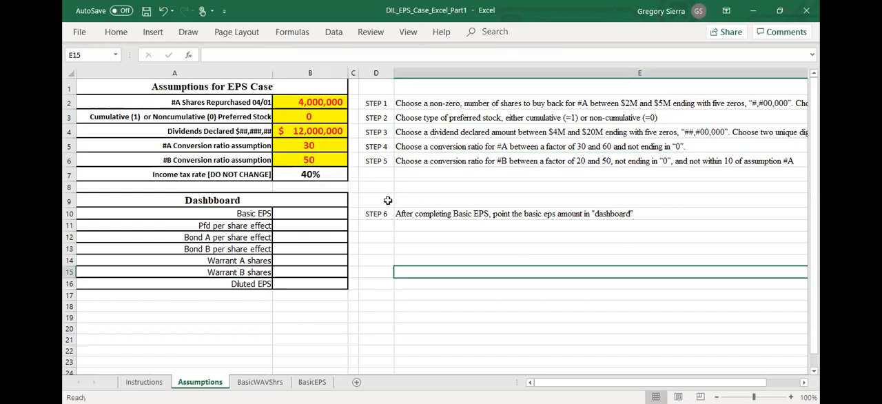
- Review the share columns and the listed steps on the BasicWAVShrs sheet
{"action": "left_click", "coordinate": [255, 383]}
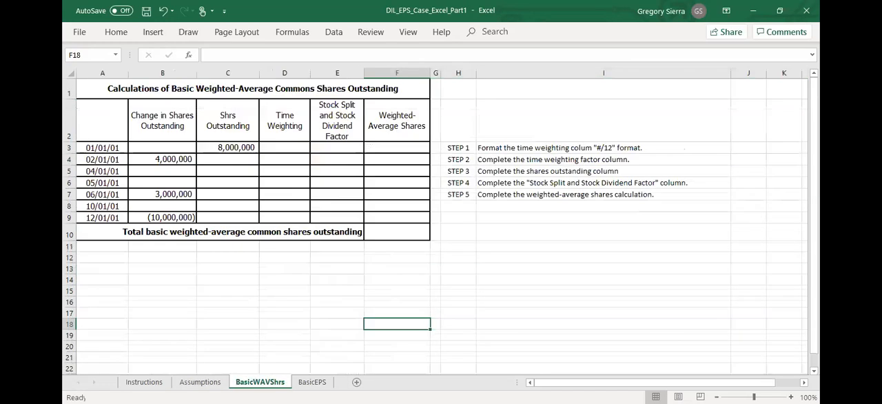
{"action": "left_click", "coordinate": [249, 319]}
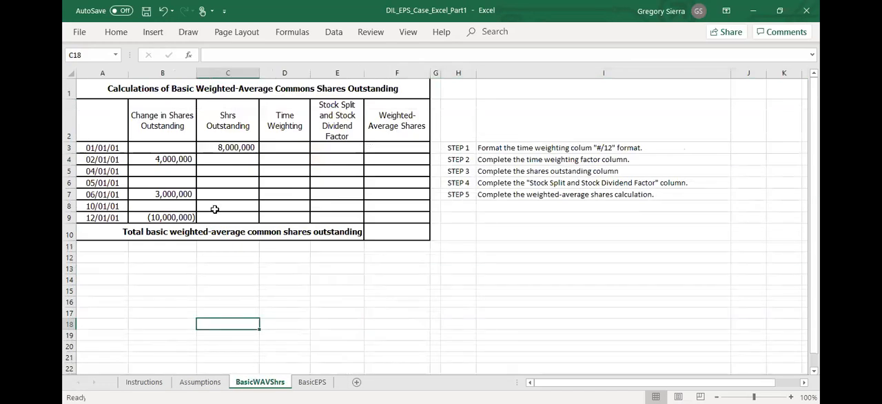
{"action": "left_click", "coordinate": [181, 146]}
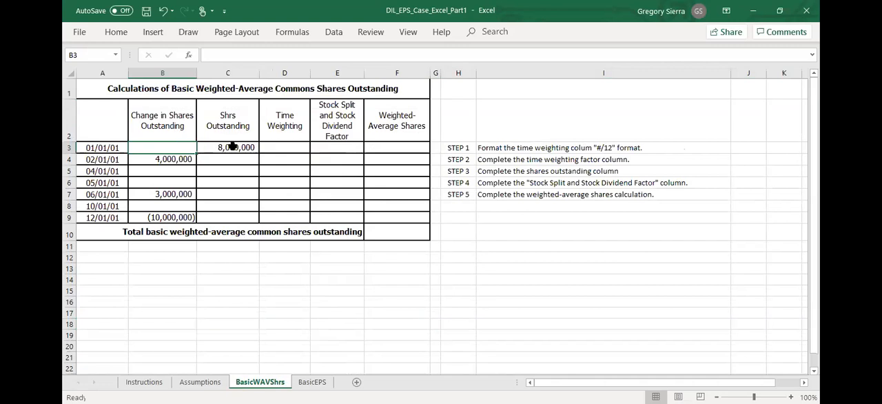
{"action": "left_click", "coordinate": [233, 146]}
{"action": "left_click", "coordinate": [185, 161]}
{"action": "left_click", "coordinate": [238, 162]}
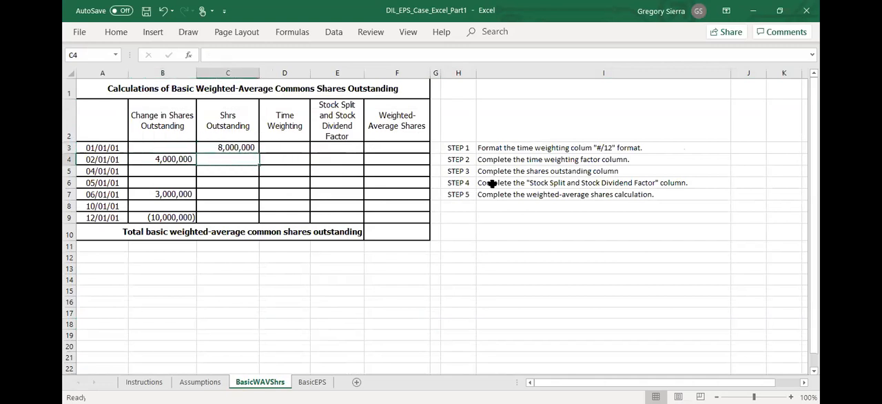
{"action": "left_click", "coordinate": [536, 150]}
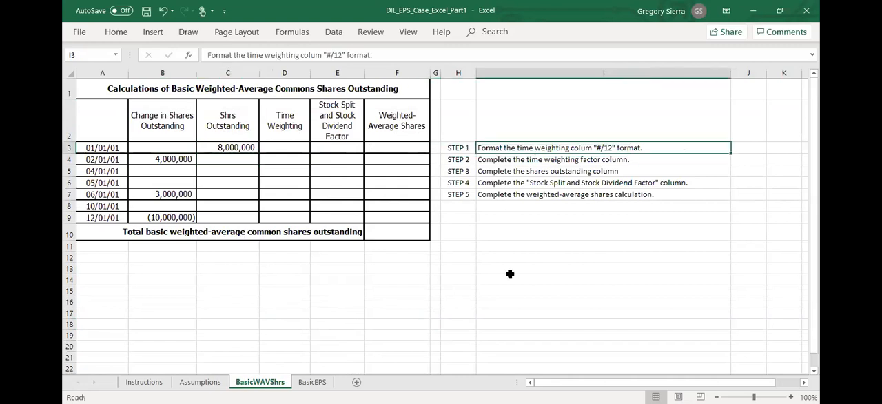
- Enter =1/12 as the time weighting for the 01/01/01 row
{"action": "left_click", "coordinate": [298, 150]}
{"action": "left_click", "coordinate": [89, 158]}
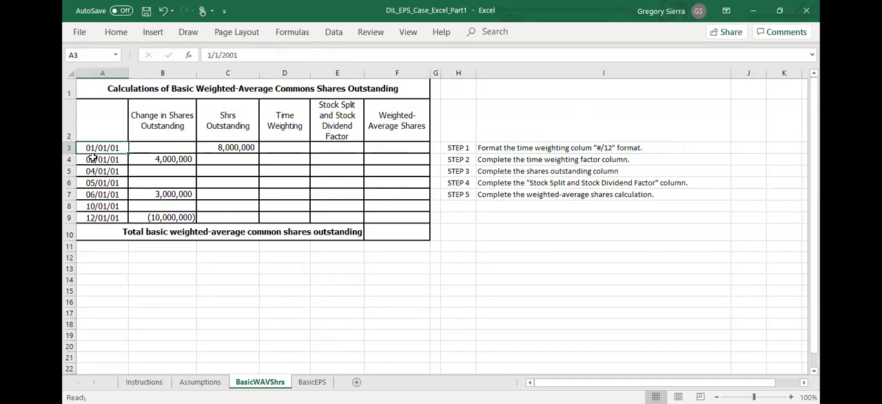
{"action": "left_click", "coordinate": [298, 146]}
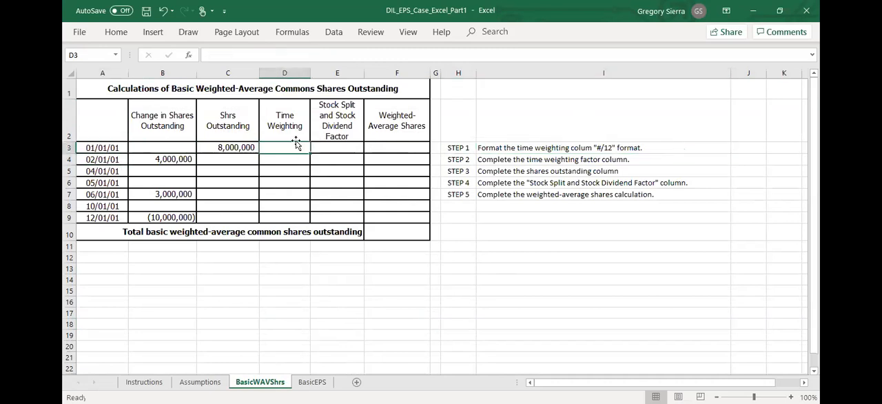
{"action": "type", "text": "=1/12"}
{"action": "key", "text": "Return"}
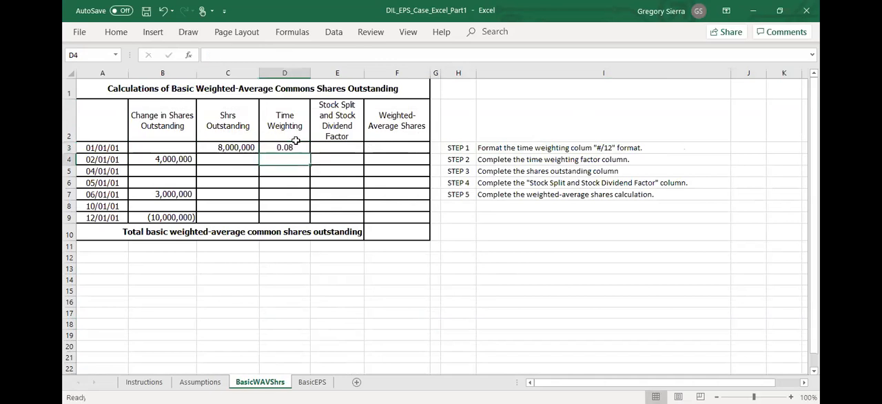
- Format the 01/01/01 time weighting cell as a fraction in eighths
{"action": "left_click", "coordinate": [296, 149]}
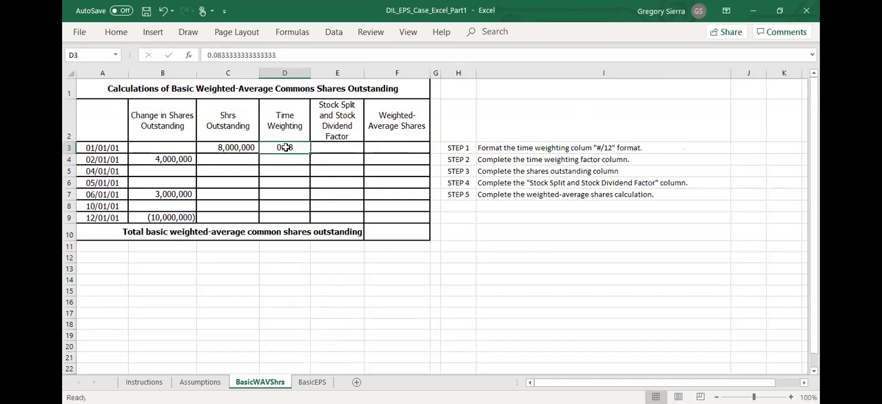
{"action": "right_click", "coordinate": [286, 148]}
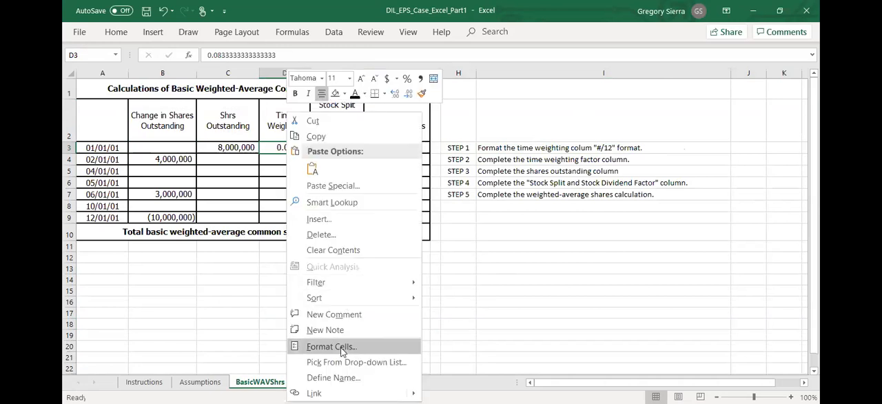
{"action": "left_click", "coordinate": [331, 347]}
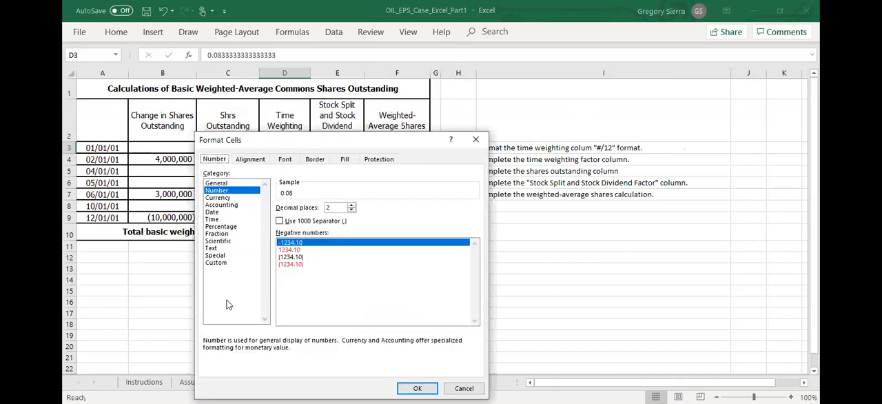
{"action": "left_click", "coordinate": [217, 235]}
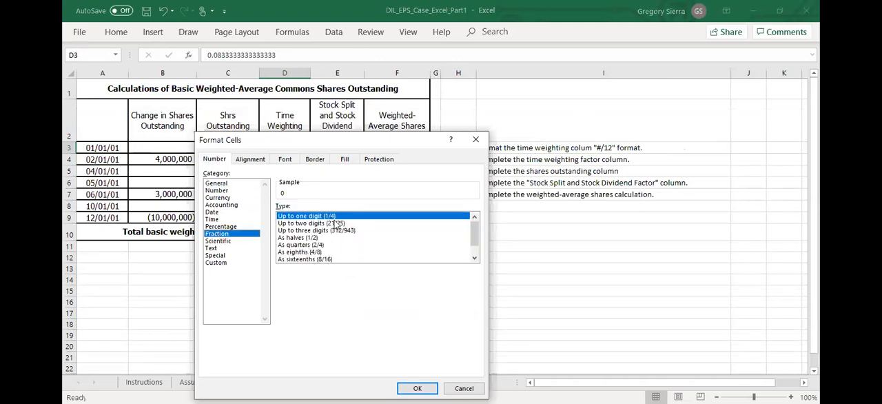
{"action": "left_click", "coordinate": [318, 253]}
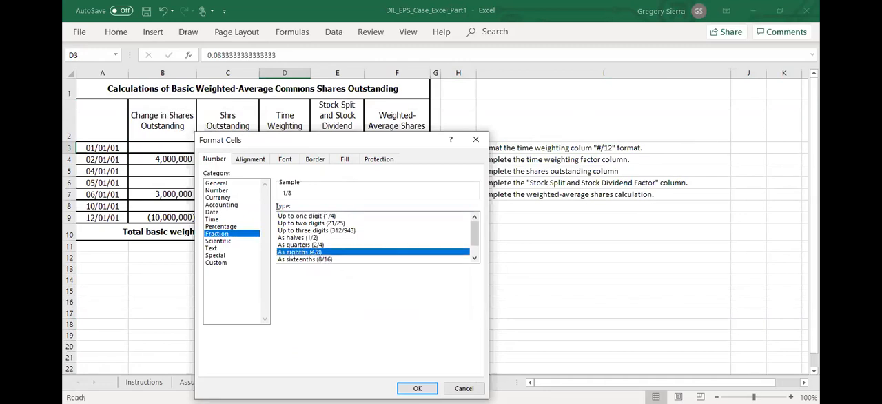
{"action": "left_click", "coordinate": [417, 388]}
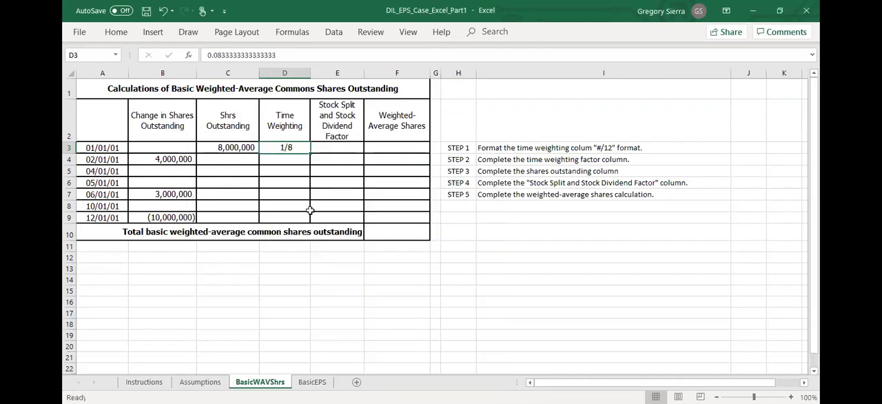
- Change the 01/01/01 time weighting cell's custom number format to # ?/12
{"action": "right_click", "coordinate": [293, 149]}
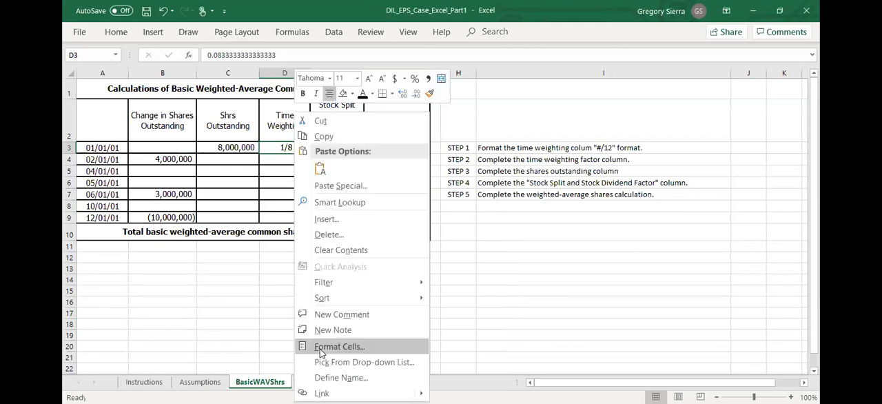
{"action": "left_click", "coordinate": [320, 346]}
{"action": "left_click", "coordinate": [195, 263]}
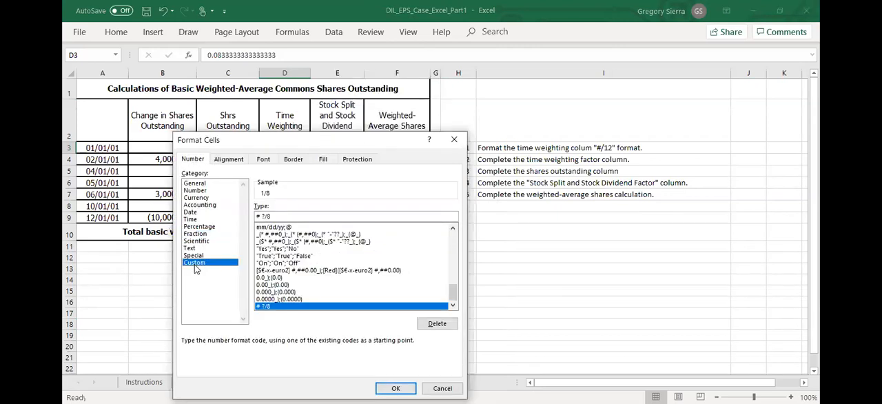
{"action": "left_click", "coordinate": [286, 215]}
{"action": "key", "text": "BackSpace"}
{"action": "type", "text": "12"}
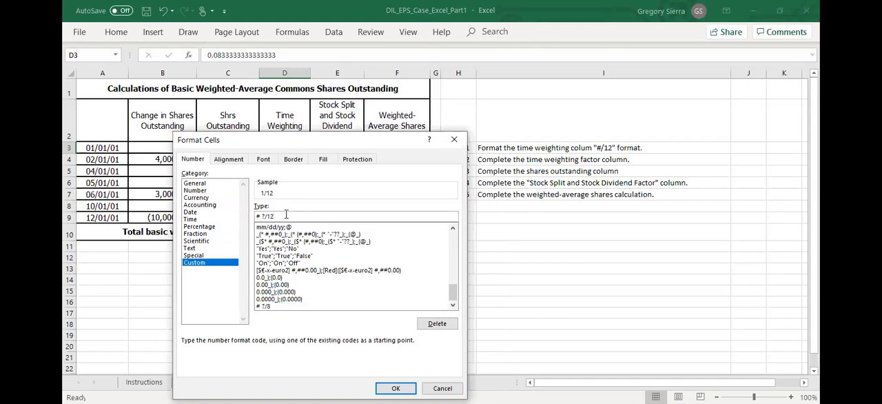
{"action": "key", "text": "Return"}
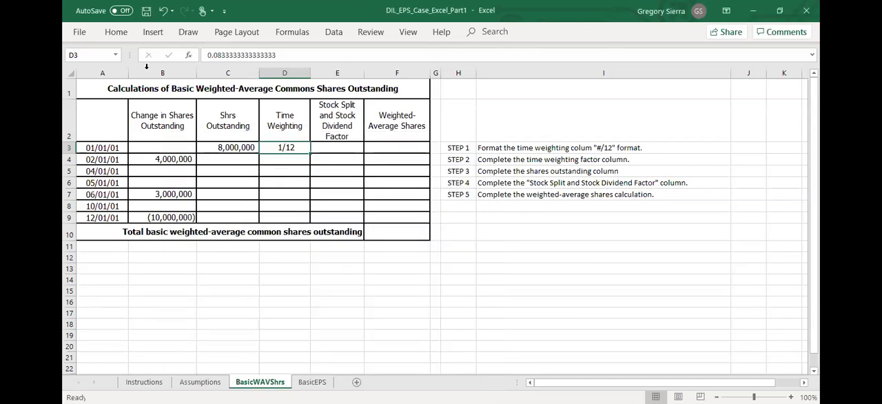
- Copy the twelfths format from the 01/01/01 time weighting cell to the rows 02/01/01 through 12/01/01 with Format Painter
{"action": "left_click", "coordinate": [112, 35]}
{"action": "left_click", "coordinate": [100, 81]}
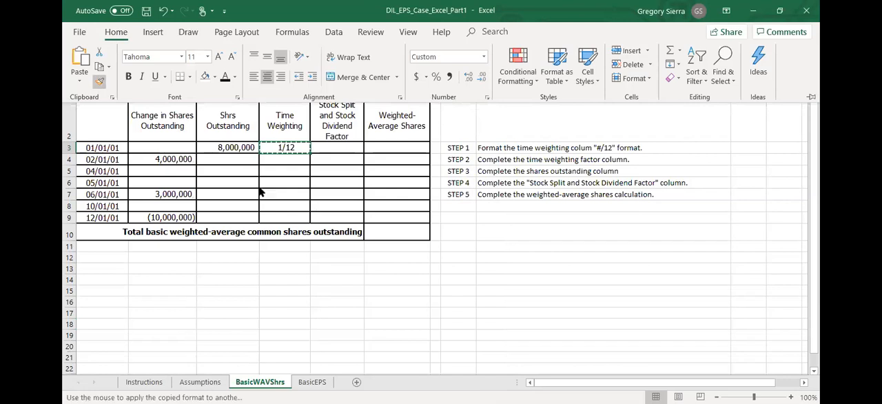
{"action": "mouse_move", "coordinate": [272, 164]}
{"action": "left_mouse_down"}
{"action": "mouse_move", "coordinate": [276, 232]}
{"action": "mouse_move", "coordinate": [285, 209]}
{"action": "mouse_move", "coordinate": [280, 213]}
{"action": "left_mouse_up"}
{"action": "left_click", "coordinate": [281, 205]}
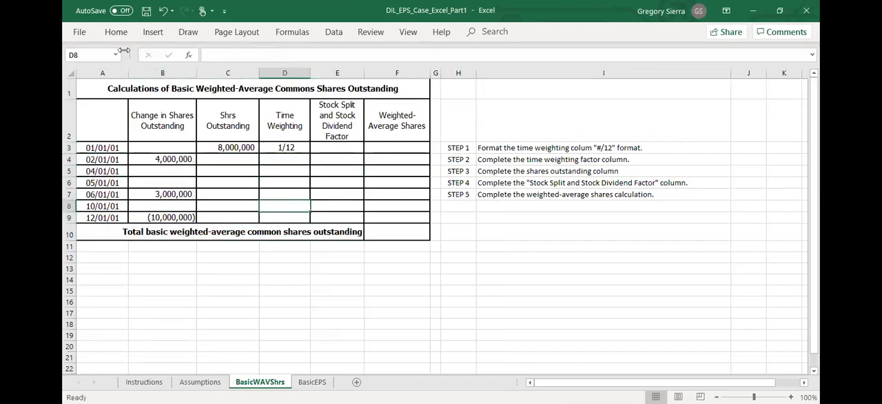
{"action": "left_click", "coordinate": [121, 38]}
{"action": "left_click", "coordinate": [100, 81]}
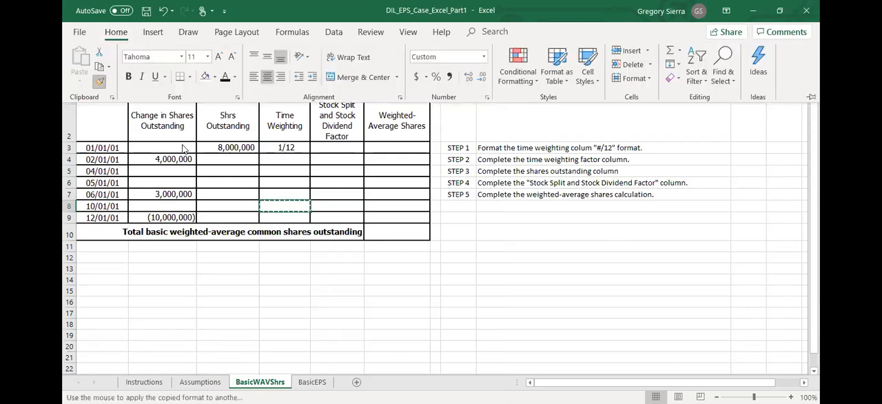
{"action": "left_click", "coordinate": [278, 221]}
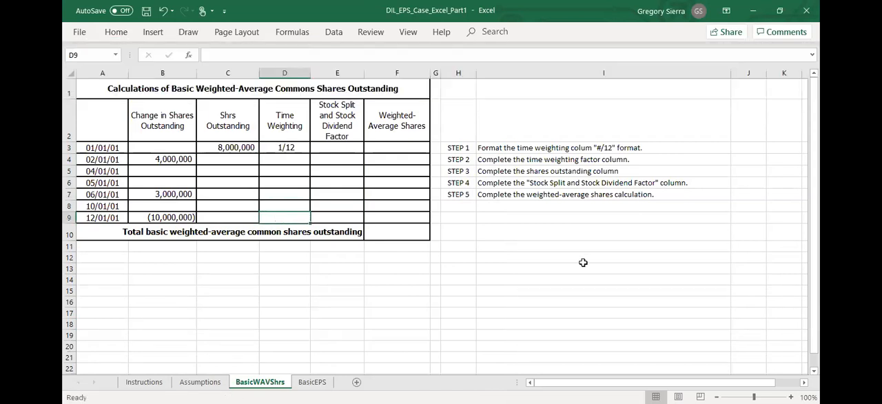
{"action": "left_click", "coordinate": [552, 275]}
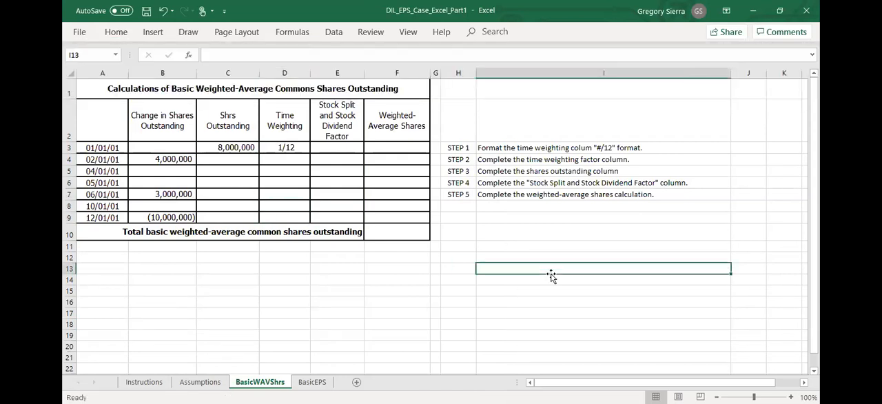
{"action": "left_click", "coordinate": [576, 160]}
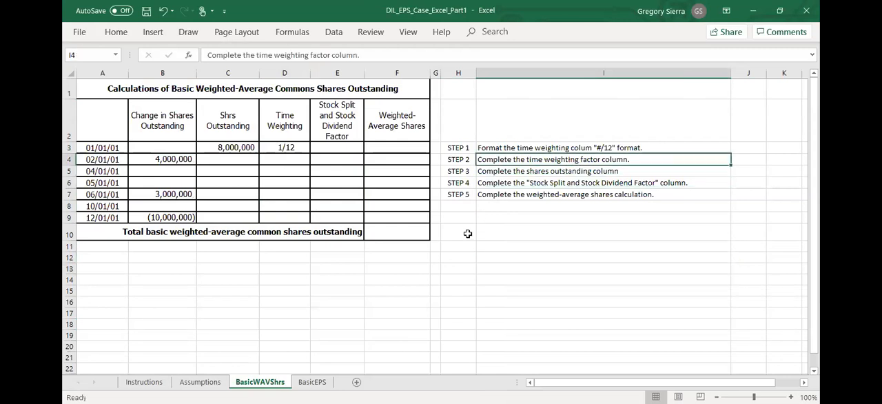
{"action": "left_click", "coordinate": [264, 148]}
{"action": "left_click_drag", "start_coordinate": [163, 131], "coordinate": [227, 217]}
{"action": "left_click", "coordinate": [355, 187]}
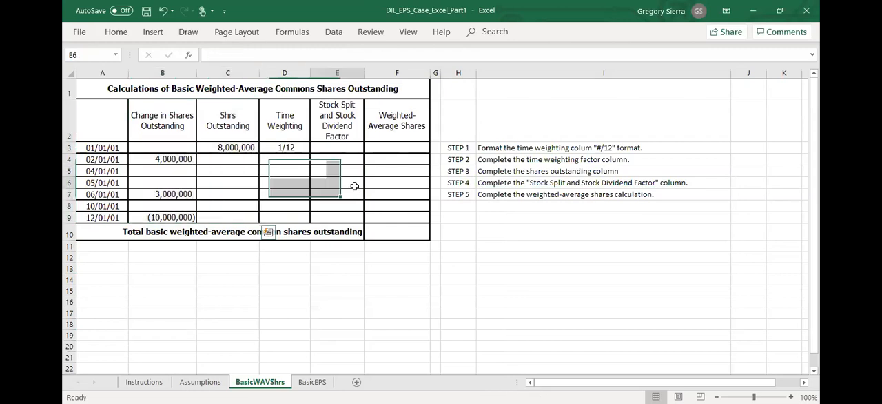
- Enter 2/12 as the time weighting for the 02/01/01 row, based on the row dates
{"action": "left_click", "coordinate": [292, 157]}
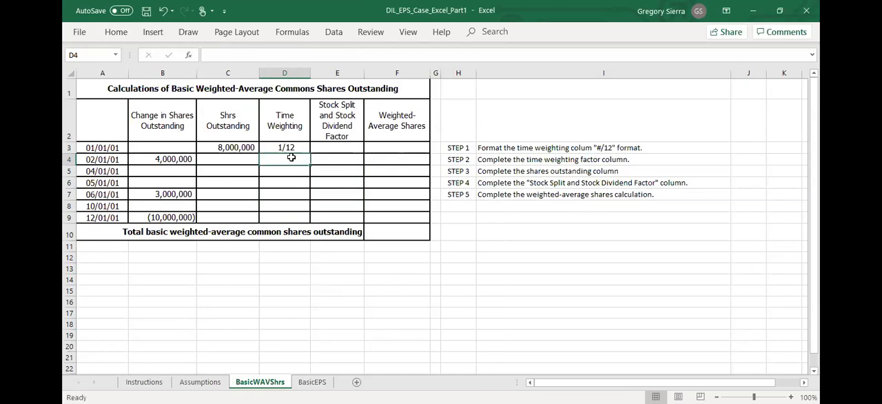
{"action": "left_click", "coordinate": [103, 148]}
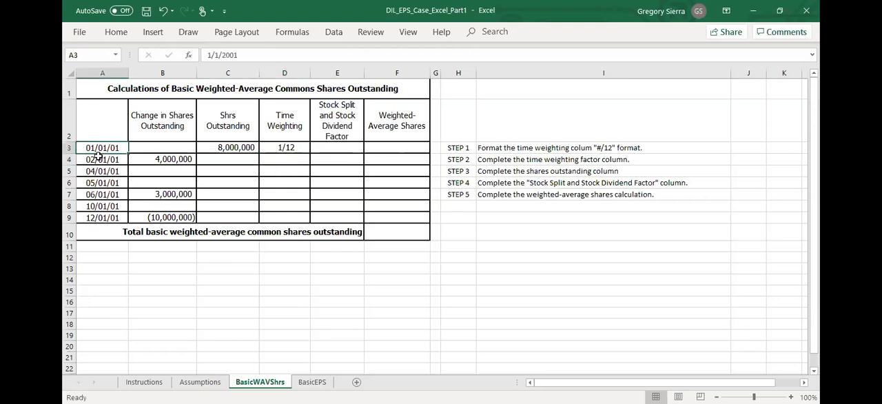
{"action": "left_click", "coordinate": [105, 158]}
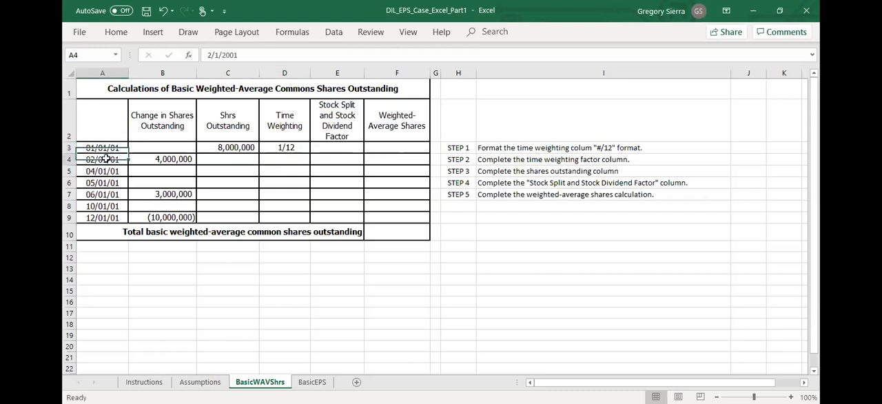
{"action": "left_click", "coordinate": [289, 160]}
{"action": "type", "text": "23/"}
{"action": "key", "text": "BackSpace"}
{"action": "key", "text": "BackSpace"}
{"action": "type", "text": "/12"}
{"action": "key", "text": "Return"}
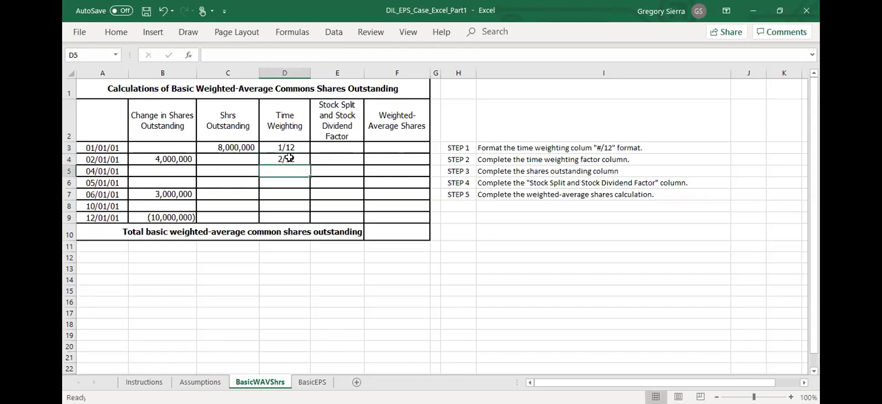
- Enter 1/12 as the time weighting for the 04/01/01 row
{"action": "left_click", "coordinate": [108, 173]}
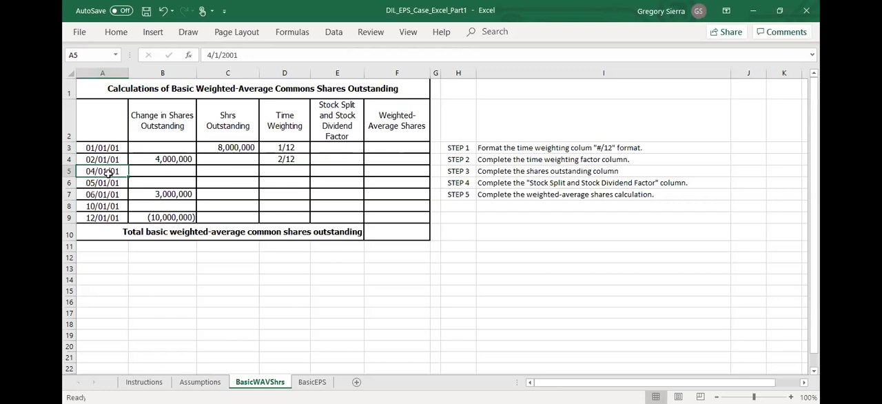
{"action": "left_click", "coordinate": [285, 170]}
{"action": "type", "text": "1/12"}
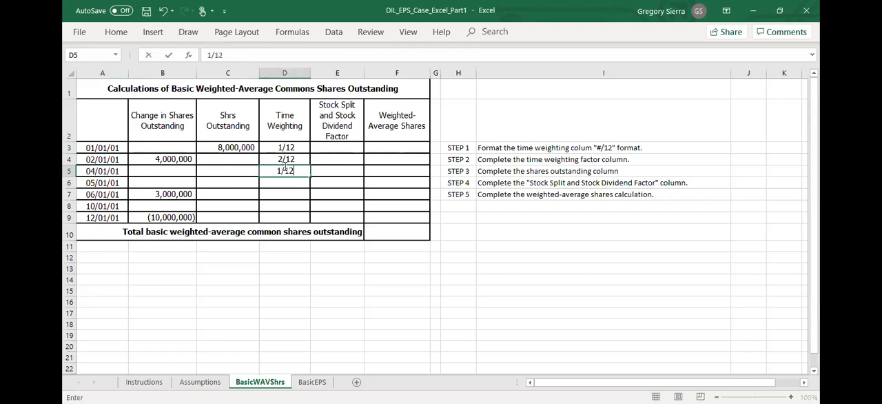
{"action": "key", "text": "Return"}
- Enter 1/12 as the time weighting for the 05/01/01 row, based on the row dates
{"action": "left_click", "coordinate": [85, 182]}
{"action": "left_click", "coordinate": [103, 194]}
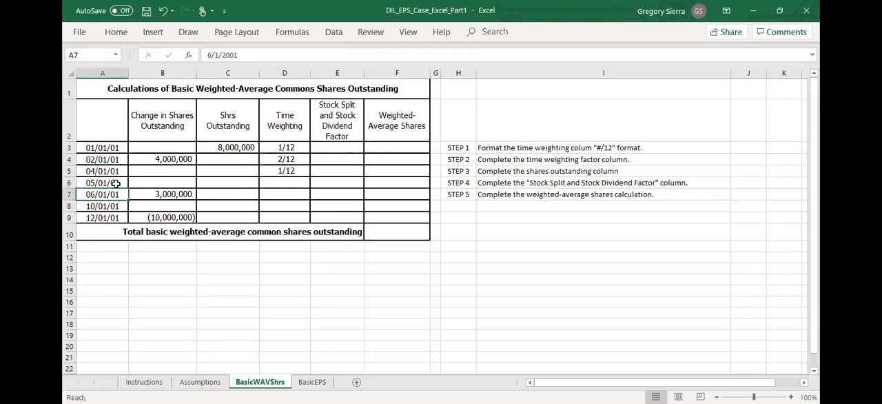
{"action": "left_click", "coordinate": [292, 184]}
{"action": "type", "text": "1/12"}
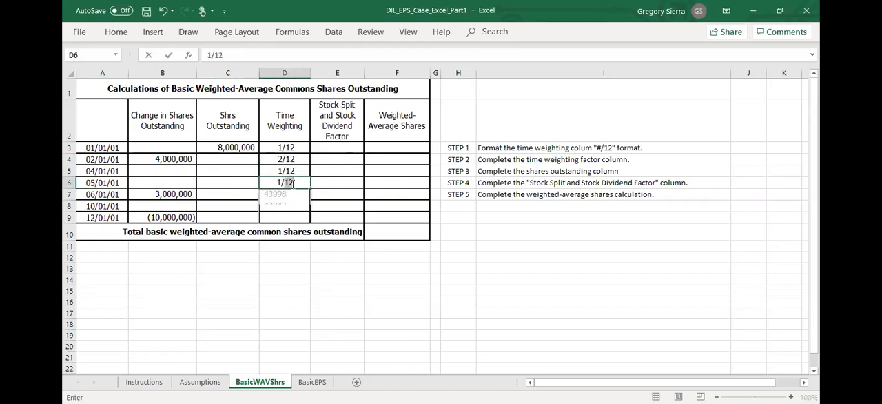
{"action": "key", "text": "Return"}
- Enter 4/12 as the time weighting for the 06/01/01 row
{"action": "left_click", "coordinate": [113, 195]}
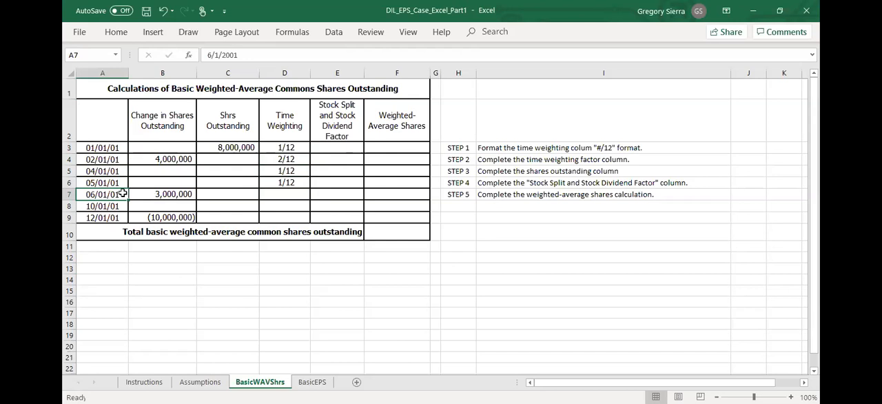
{"action": "left_click", "coordinate": [278, 195]}
{"action": "type", "text": "4/12"}
{"action": "key", "text": "Return"}
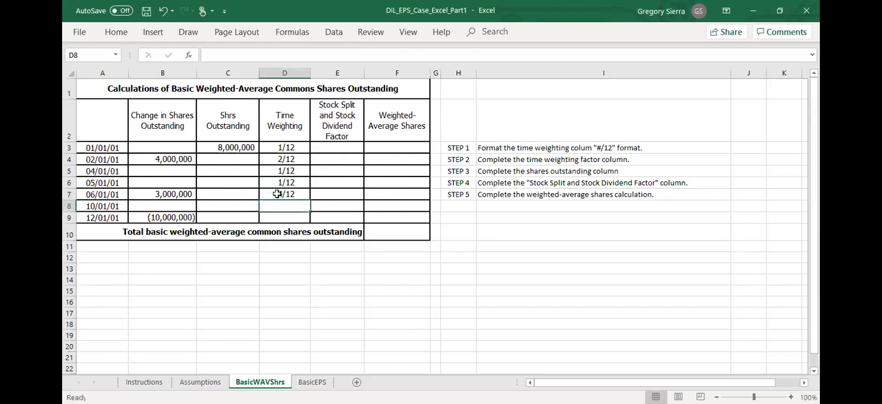
{"action": "left_click", "coordinate": [97, 206]}
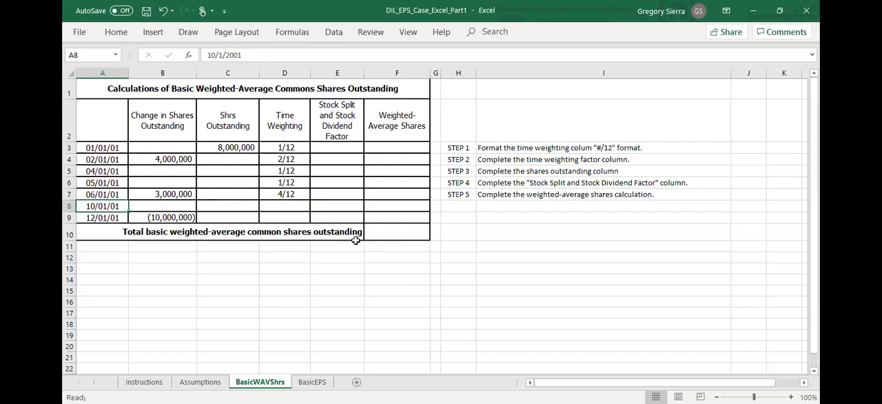
{"action": "type", "text": "2/12"}
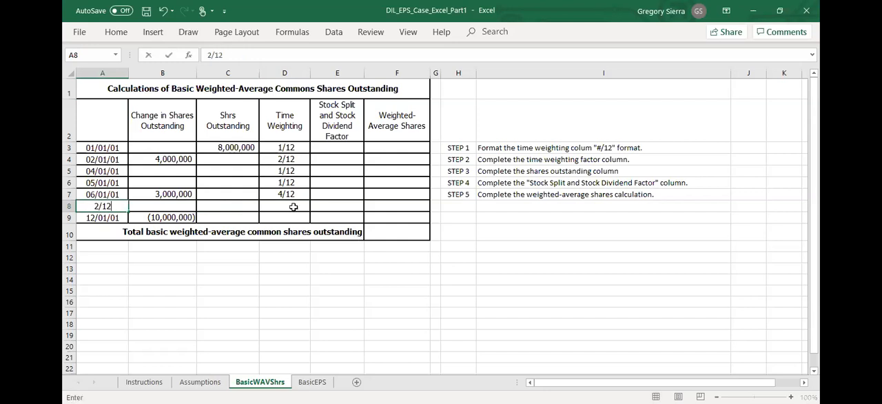
{"action": "key", "text": "Escape"}
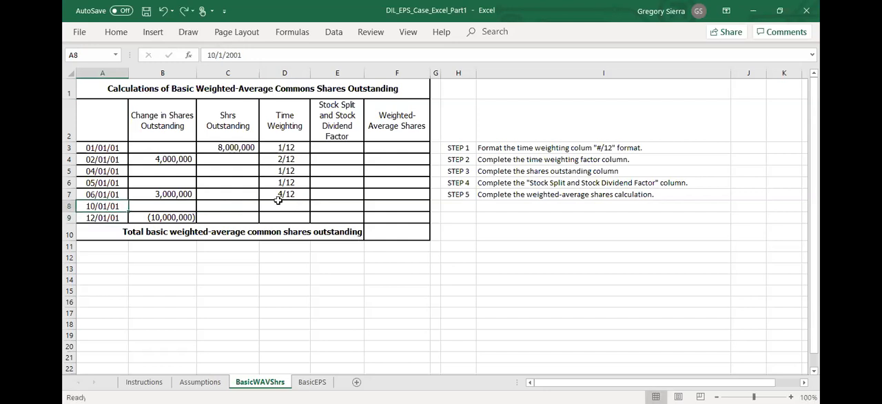
- Enter the last two time weightings: 2/12 for the 10/01/01 row and 1/12 for the 12/01/01 row
{"action": "left_click", "coordinate": [278, 205]}
{"action": "type", "text": "2/12"}
{"action": "key", "text": "Return"}
{"action": "type", "text": "1/12"}
{"action": "key", "text": "Return"}
{"action": "key", "text": "Return"}
- Add a check total of the time weightings in D11 with =SUM(D3:D9)
{"action": "type", "text": "="}
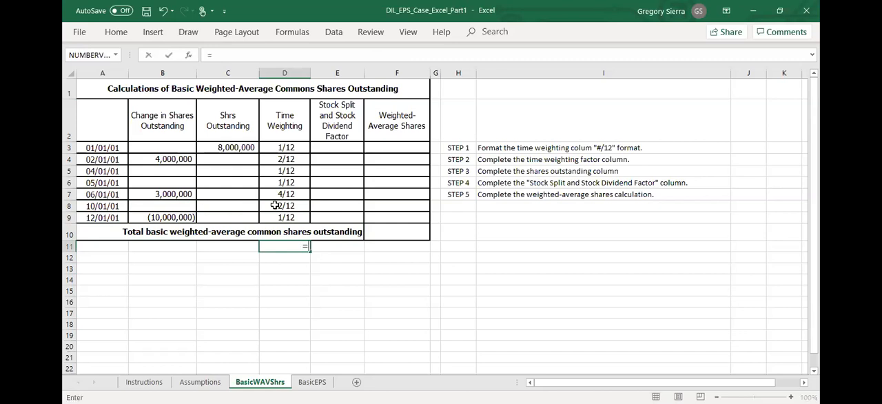
{"action": "type", "text": "sum("}
{"action": "key", "text": "Up"}
{"action": "key", "text": "Up"}
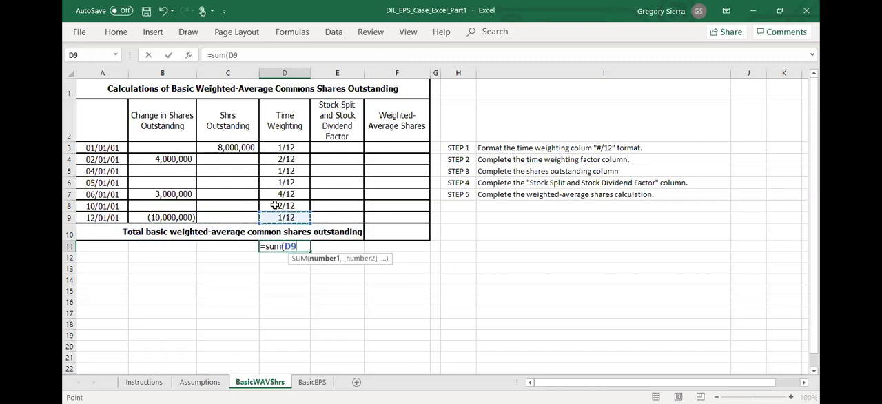
{"action": "key", "text": "shift+Up"}
{"action": "key", "text": "shift+Up"}
{"action": "key", "text": "shift+Up"}
{"action": "key", "text": "shift+Up"}
{"action": "key", "text": "shift+Up"}
{"action": "key", "text": "shift+Up"}
{"action": "key", "text": "Return"}
{"action": "left_click", "coordinate": [295, 246]}
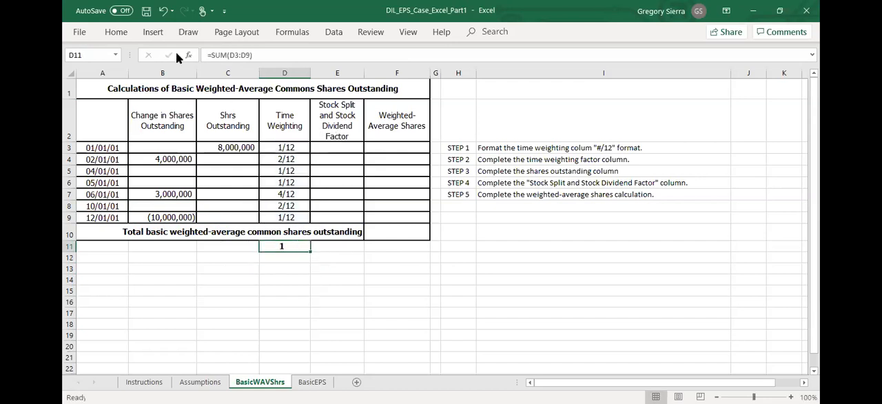
- Delete the check total in D11 below the table
{"action": "left_click", "coordinate": [131, 34]}
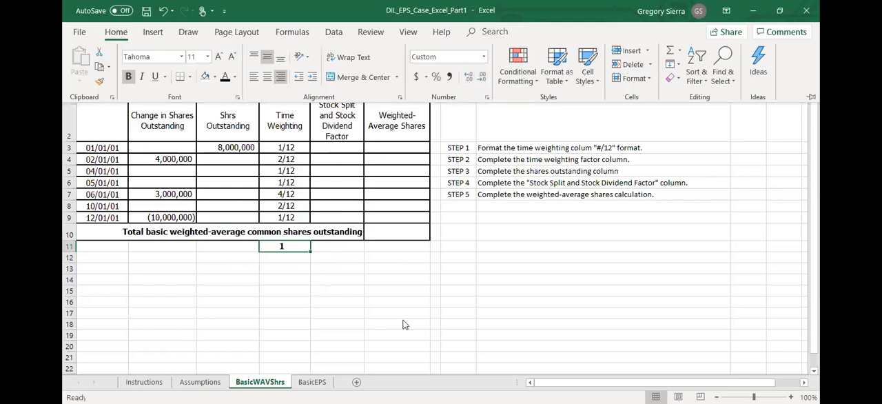
{"action": "left_click", "coordinate": [306, 283]}
{"action": "left_click", "coordinate": [305, 248]}
{"action": "key", "text": "Delete"}
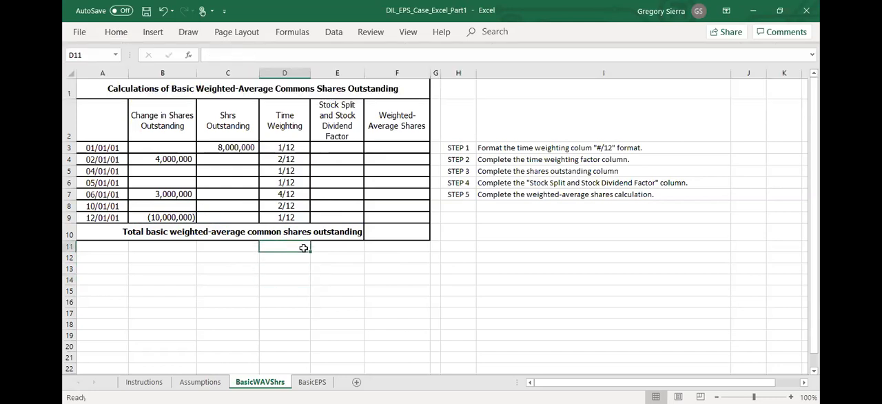
- Calculate shares outstanding for the 02/01/01 row in C4 as the prior balance plus the change in shares, =C3+B4
{"action": "left_click", "coordinate": [212, 149]}
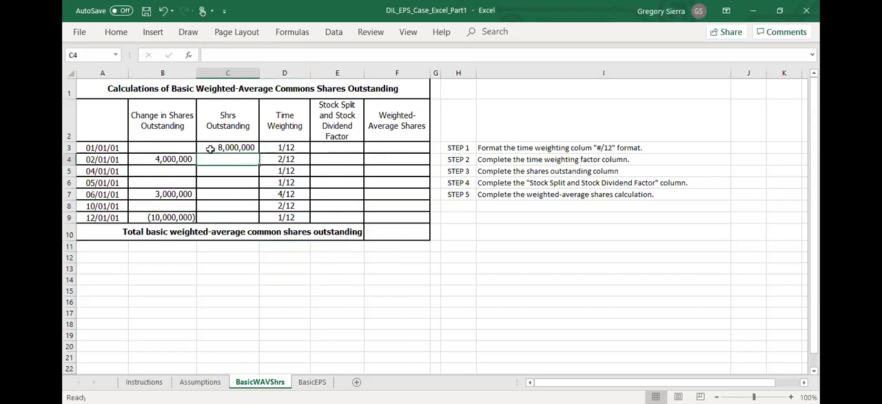
{"action": "left_click", "coordinate": [156, 131]}
{"action": "left_click", "coordinate": [236, 144]}
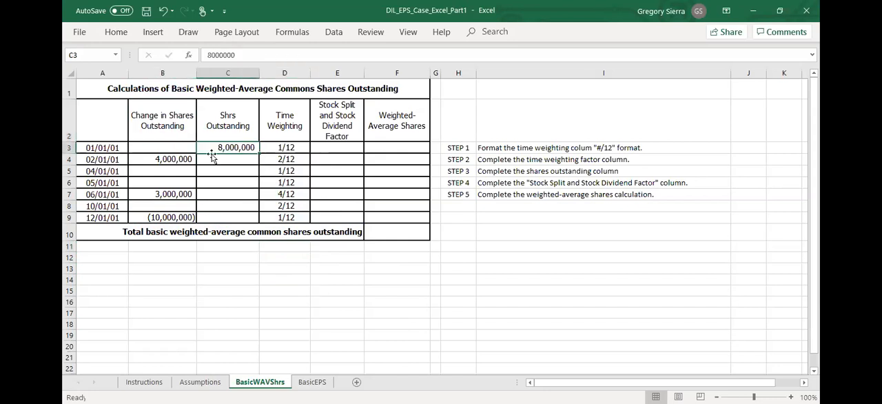
{"action": "left_click", "coordinate": [185, 162]}
{"action": "left_click", "coordinate": [231, 159]}
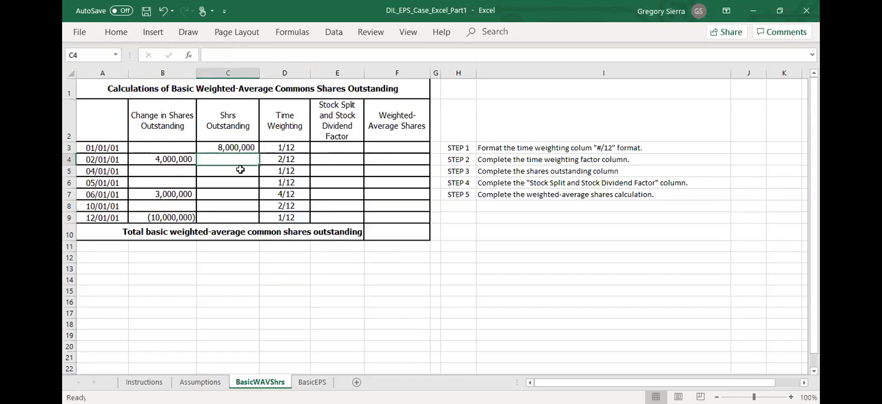
{"action": "type", "text": "="}
{"action": "key", "text": "Up"}
{"action": "type", "text": "+"}
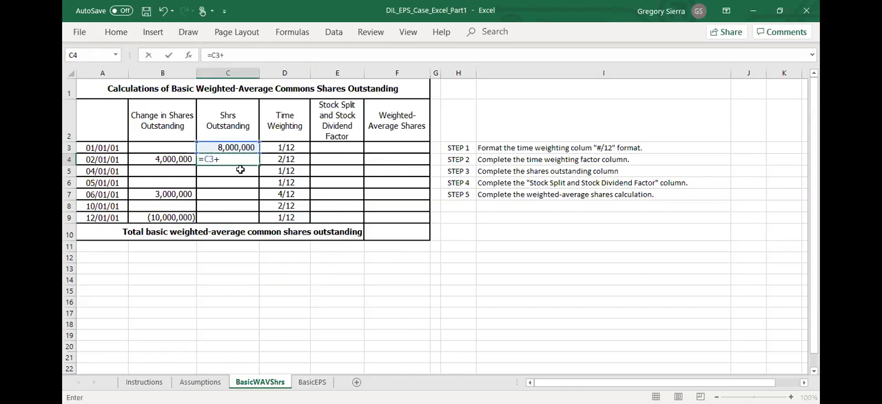
{"action": "key", "text": "Left"}
{"action": "key", "text": "Return"}
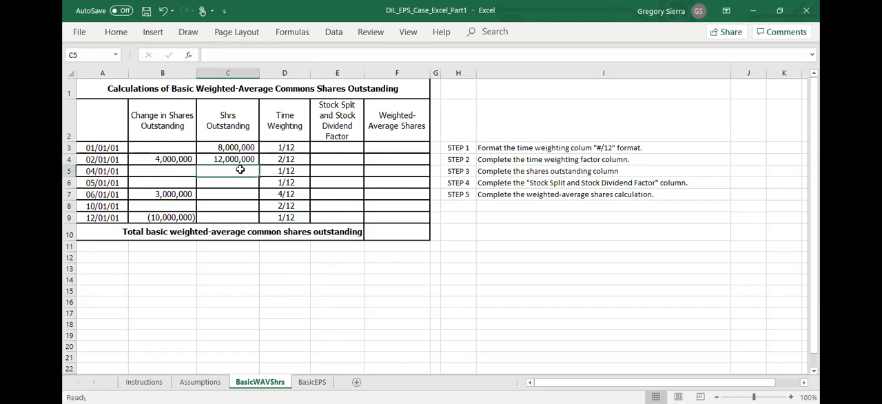
- Try to fill the C4 shares outstanding formula down through the total row
{"action": "left_click", "coordinate": [251, 152]}
{"action": "left_click", "coordinate": [252, 158]}
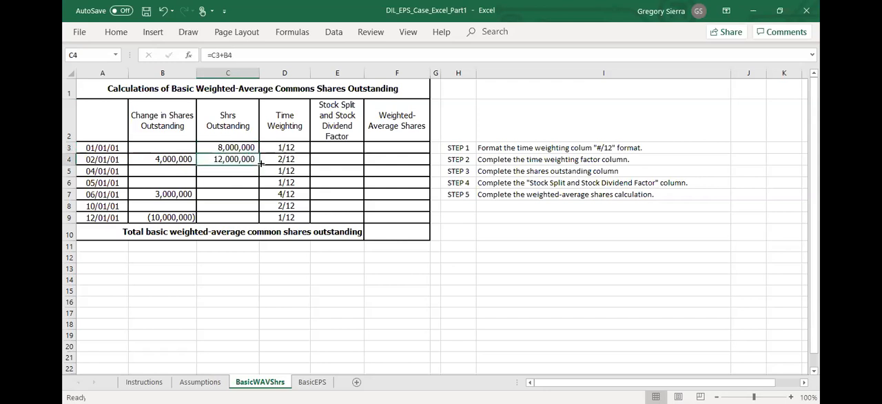
{"action": "left_click_drag", "start_coordinate": [259, 163], "coordinate": [257, 233]}
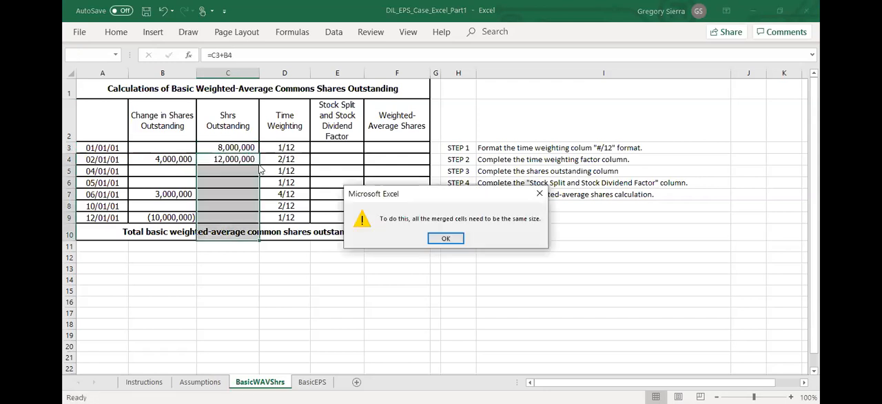
{"action": "left_click", "coordinate": [540, 195]}
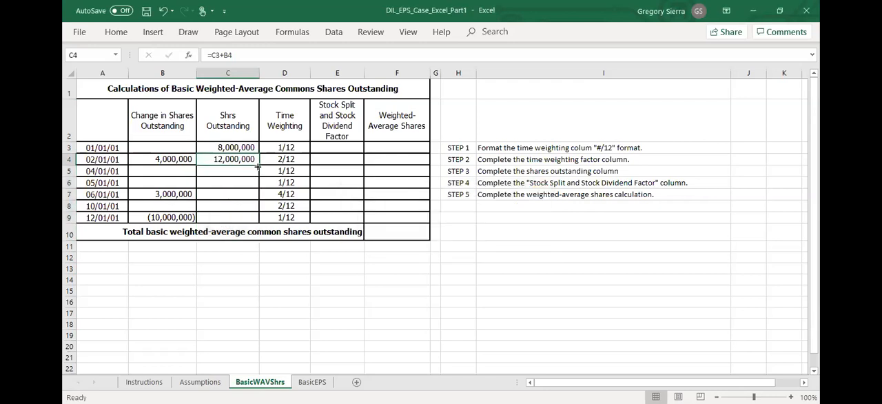
{"action": "left_click", "coordinate": [251, 232]}
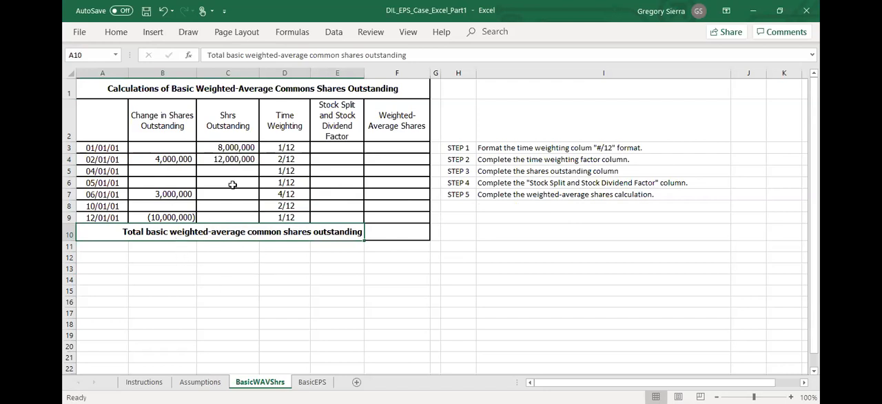
- Copy the C4 shares outstanding formula and paste only the formula into the rows 04/01/01 through 12/01/01
{"action": "left_click", "coordinate": [249, 160]}
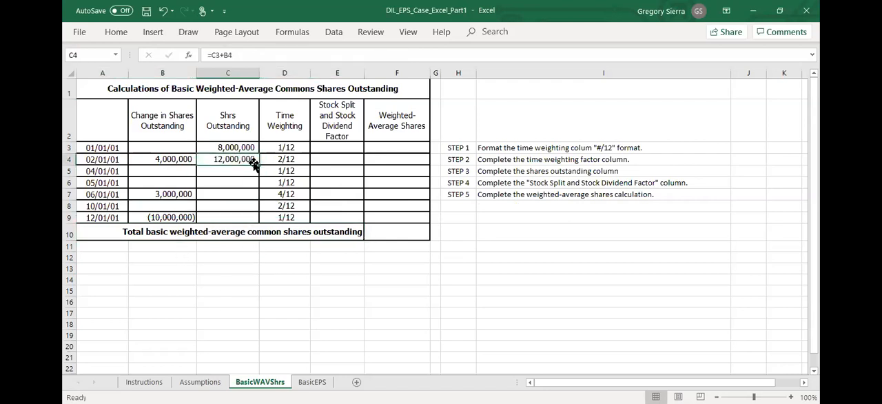
{"action": "key", "text": "ctrl+c"}
{"action": "left_click", "coordinate": [249, 167]}
{"action": "left_click_drag", "start_coordinate": [249, 167], "coordinate": [245, 216]}
{"action": "right_click", "coordinate": [245, 217]}
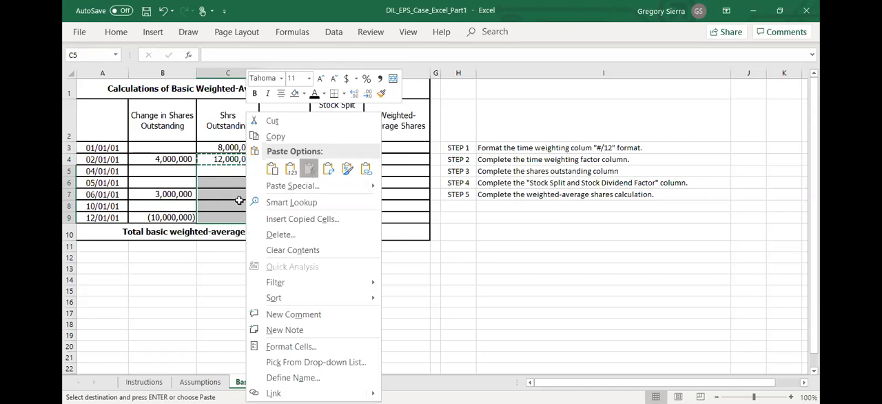
{"action": "left_click", "coordinate": [310, 169]}
{"action": "left_click", "coordinate": [209, 203]}
- Link the 04/01/01 change in shares in B5 to the #A shares repurchased assumption with =Assumptions!B2
{"action": "left_click", "coordinate": [170, 172]}
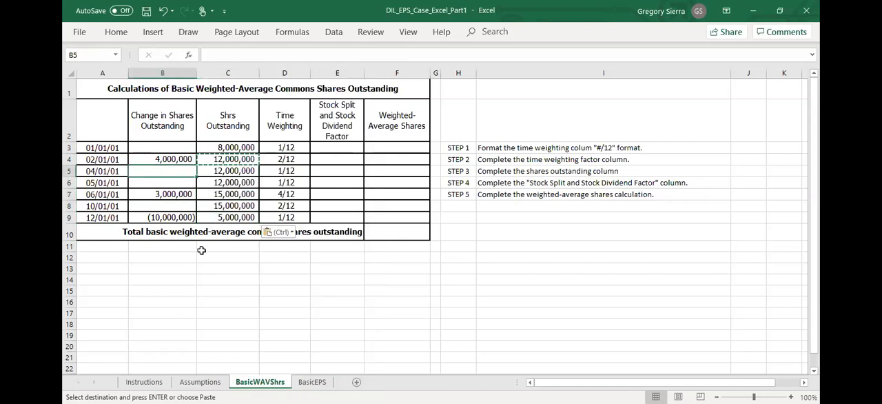
{"action": "type", "text": "="}
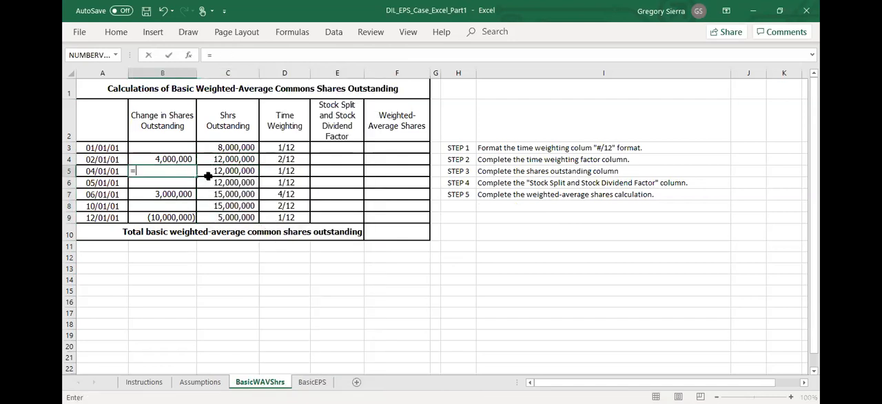
{"action": "left_click", "coordinate": [200, 382]}
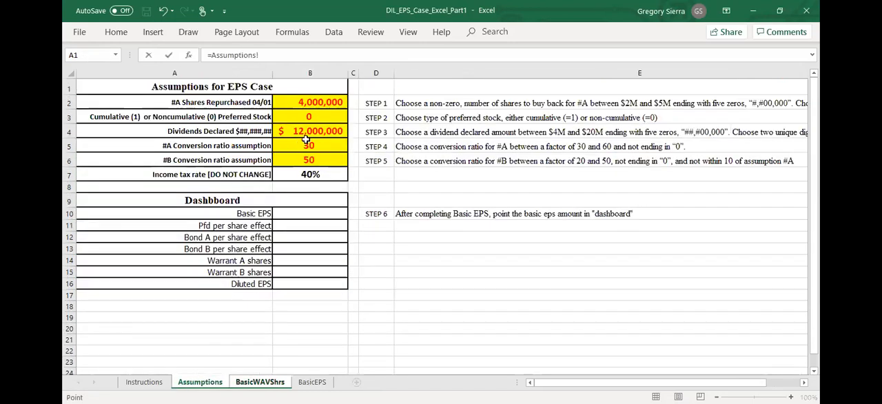
{"action": "left_click", "coordinate": [323, 105]}
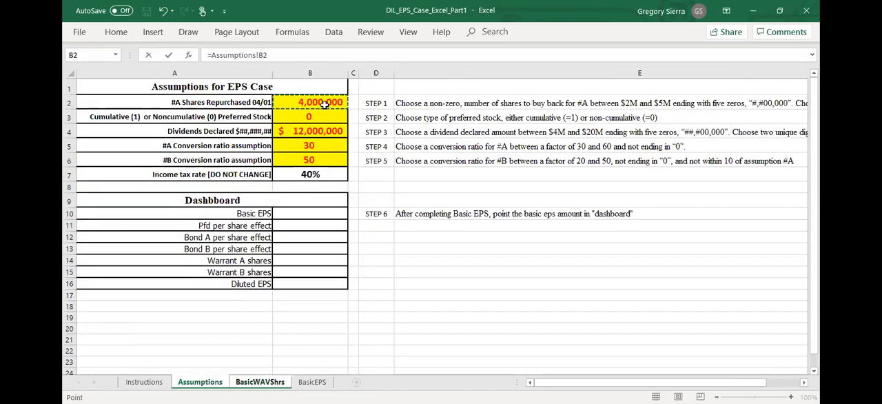
{"action": "key", "text": "Return"}
- Make the 04/01/01 repurchase reduce shares by changing the B5 formula to =-Assumptions!B2
{"action": "left_click", "coordinate": [180, 169]}
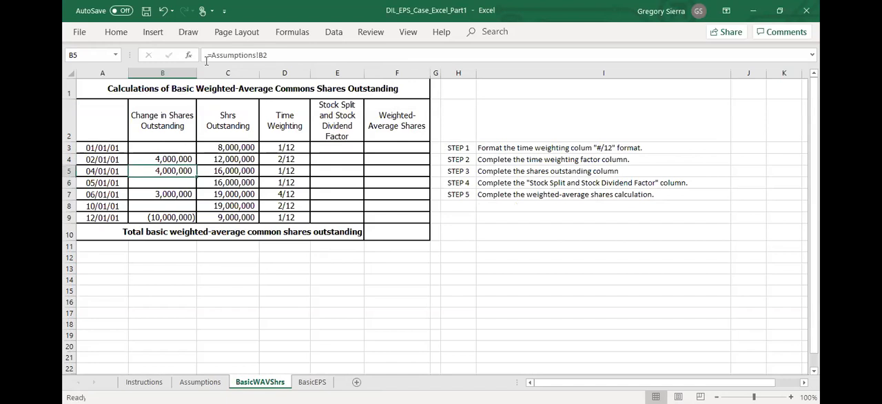
{"action": "left_click", "coordinate": [206, 59]}
{"action": "type", "text": "-"}
{"action": "key", "text": "Return"}
{"action": "left_click_drag", "start_coordinate": [166, 159], "coordinate": [170, 169]}
{"action": "left_click", "coordinate": [170, 169]}
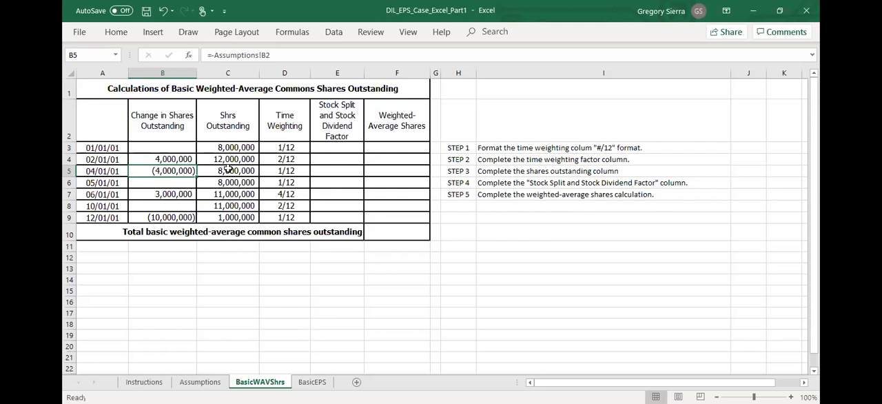
- Review the share transactions on the Instructions sheet and compare them with the 04/01/01 and 05/01/01 shares outstanding formulas
{"action": "left_click", "coordinate": [144, 183]}
{"action": "left_click", "coordinate": [159, 383]}
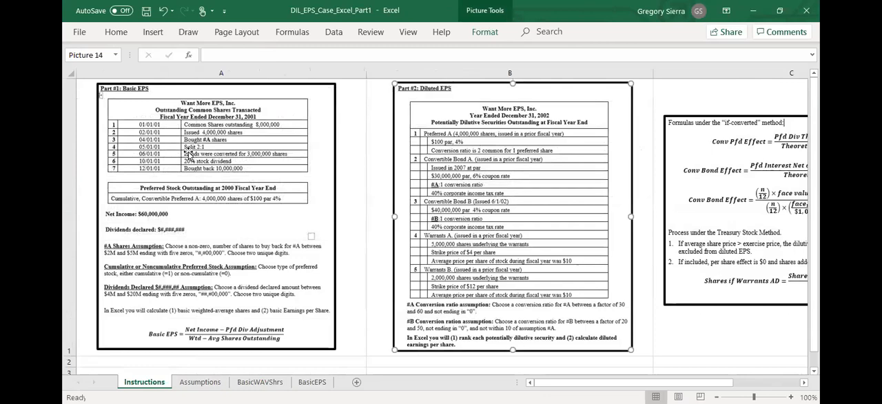
{"action": "left_click", "coordinate": [200, 382]}
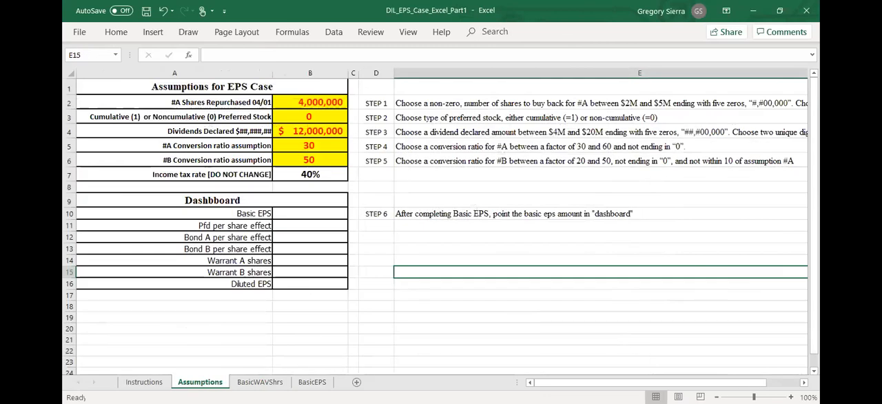
{"action": "left_click", "coordinate": [259, 382]}
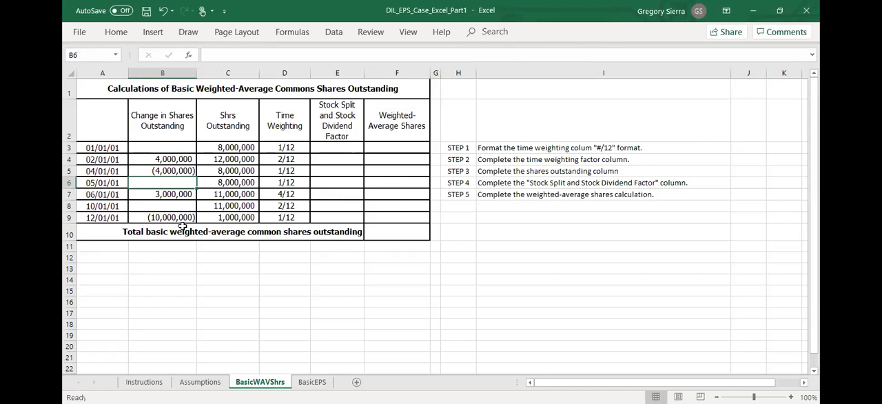
{"action": "left_click", "coordinate": [245, 170]}
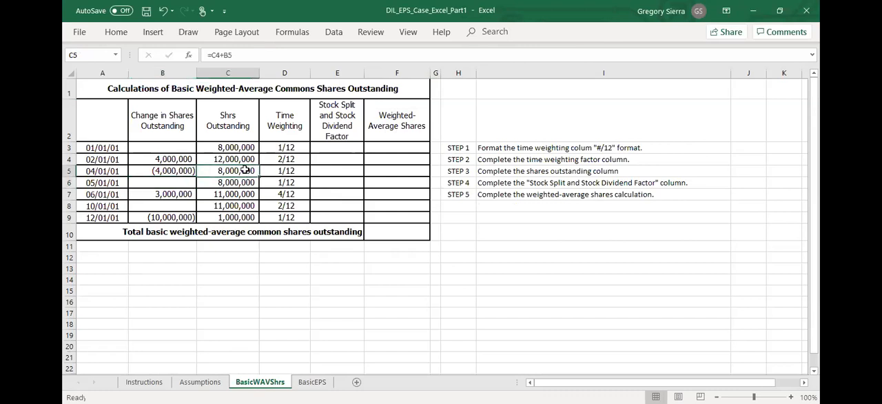
{"action": "left_click", "coordinate": [188, 183]}
{"action": "left_click", "coordinate": [221, 183]}
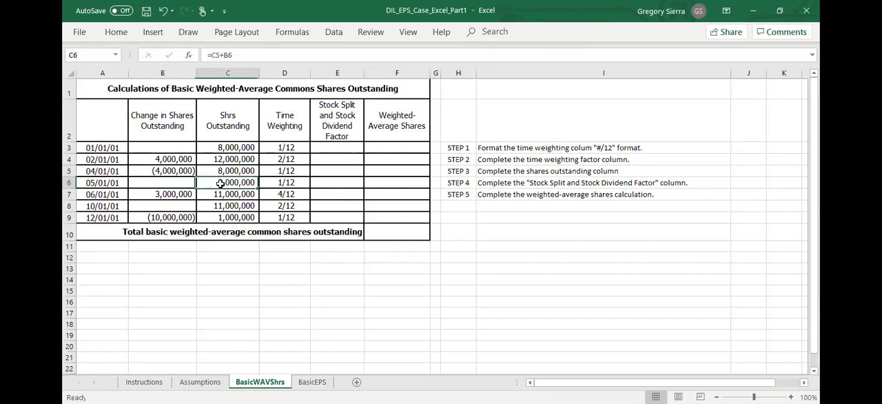
{"action": "left_click", "coordinate": [184, 184]}
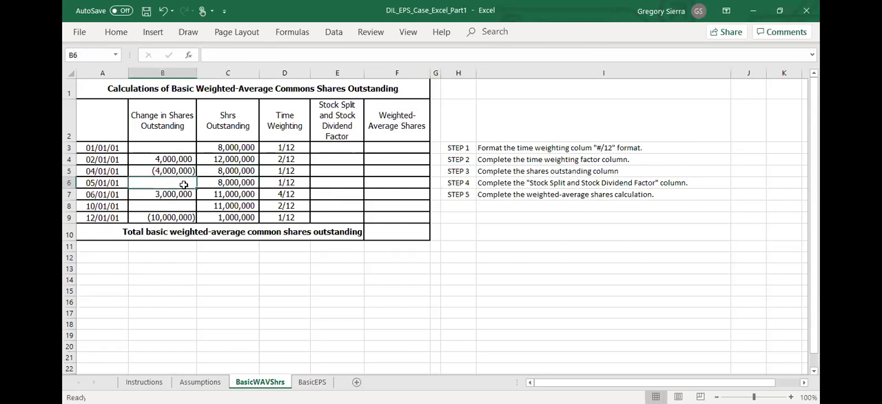
- Enter the 05/01/01 stock split change in B6 as =(2-1)*C5 and check it against the 04/01/01 and 05/01/01 shares outstanding
{"action": "type", "text": "=1"}
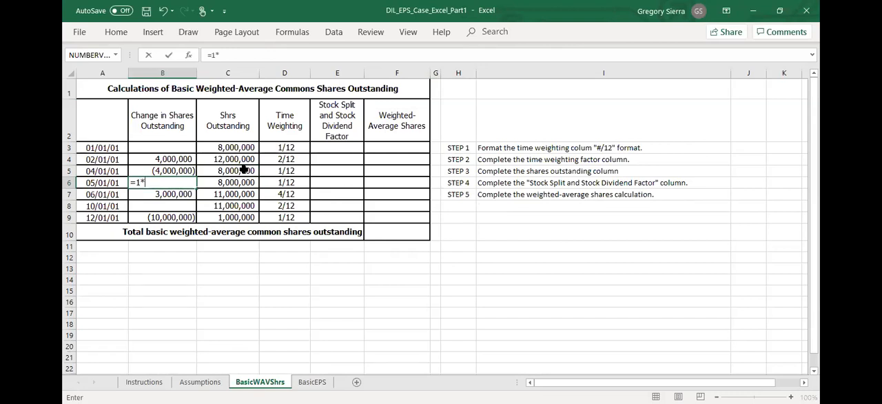
{"action": "key", "text": "BackSpace"}
{"action": "left_click", "coordinate": [243, 170]}
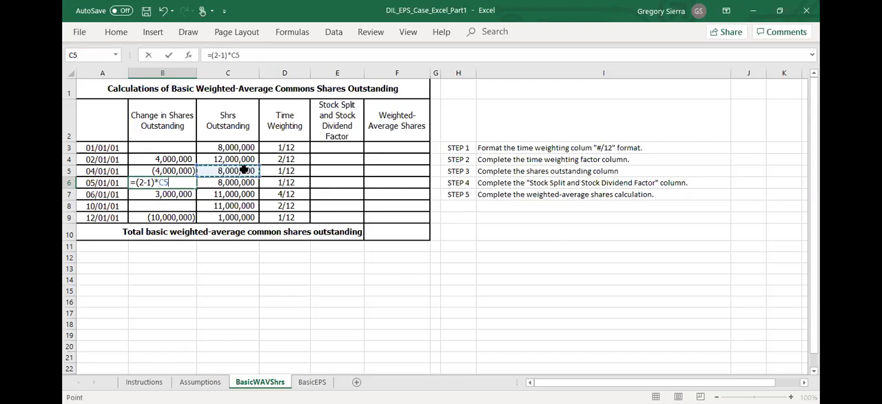
{"action": "key", "text": "Return"}
{"action": "left_click", "coordinate": [240, 181]}
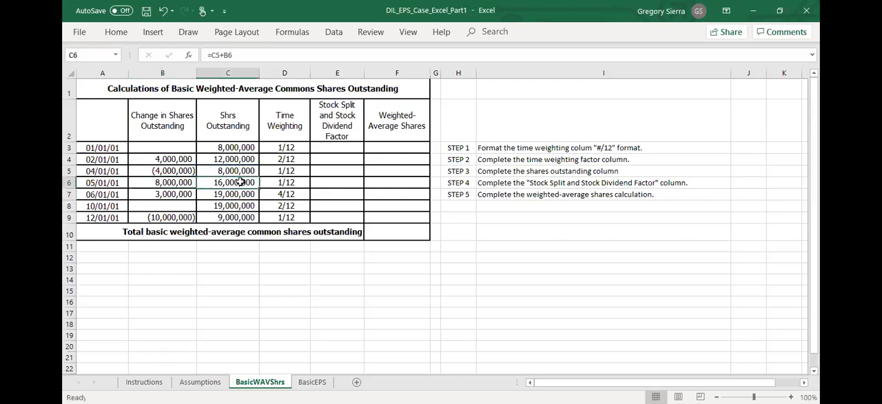
{"action": "left_click", "coordinate": [249, 170]}
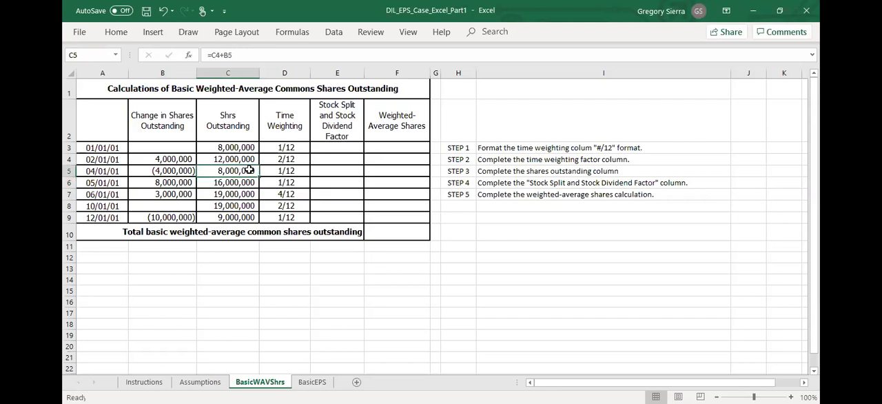
{"action": "left_click_drag", "start_coordinate": [249, 170], "coordinate": [250, 180]}
{"action": "left_click", "coordinate": [249, 181]}
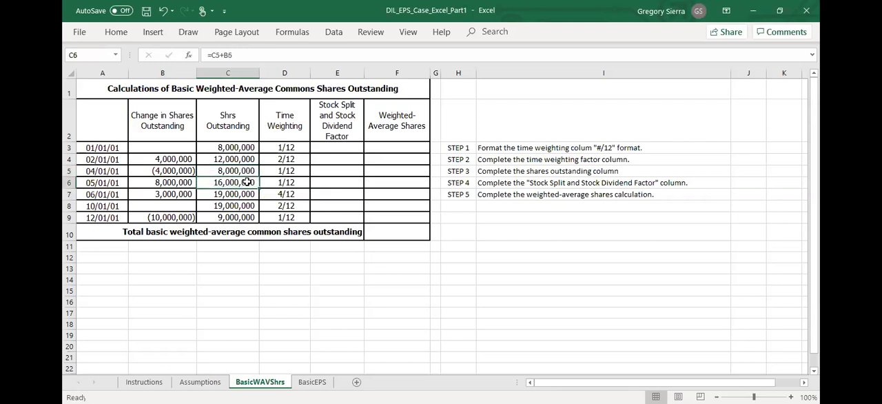
{"action": "left_click", "coordinate": [185, 183]}
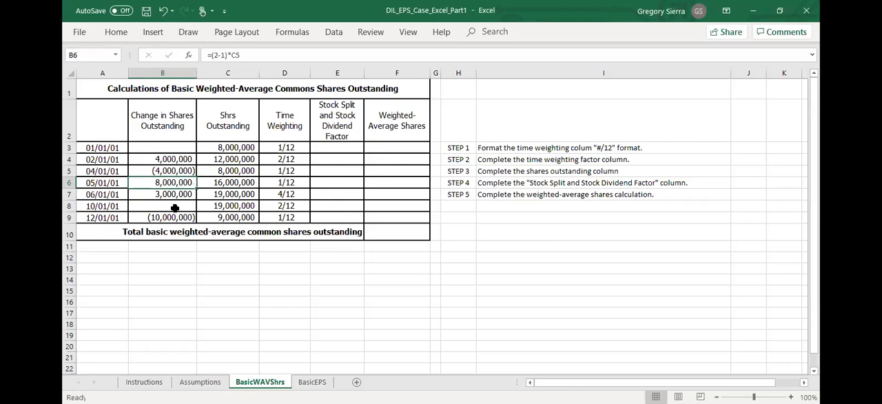
- Look up the 10/01/01 transaction on the Instructions sheet and enter its change in shares in B8 on BasicWAVShrs as =.2*C7
{"action": "left_click", "coordinate": [194, 382]}
{"action": "left_click", "coordinate": [159, 383]}
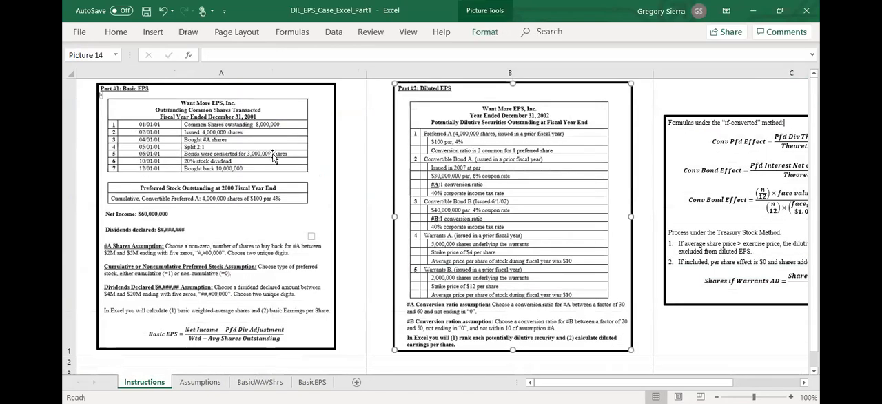
{"action": "left_click", "coordinate": [259, 382]}
{"action": "left_click", "coordinate": [182, 216]}
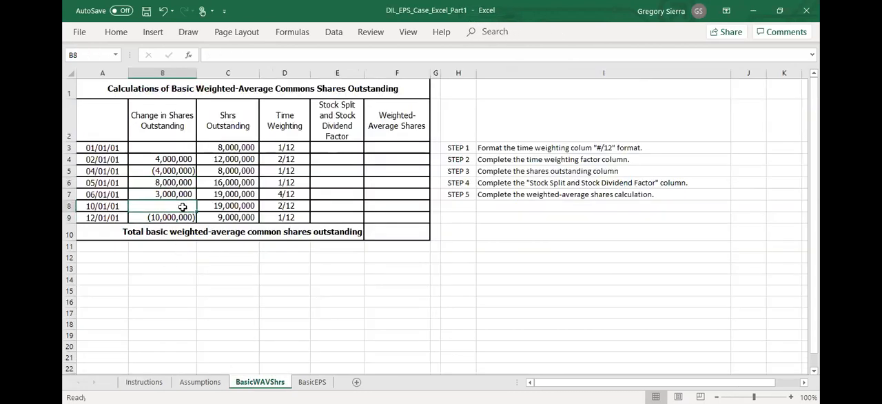
{"action": "left_click", "coordinate": [146, 382]}
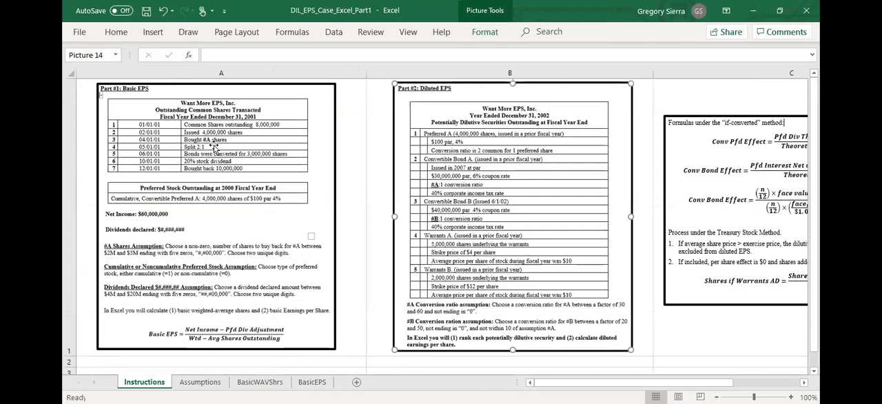
{"action": "left_click", "coordinate": [260, 382]}
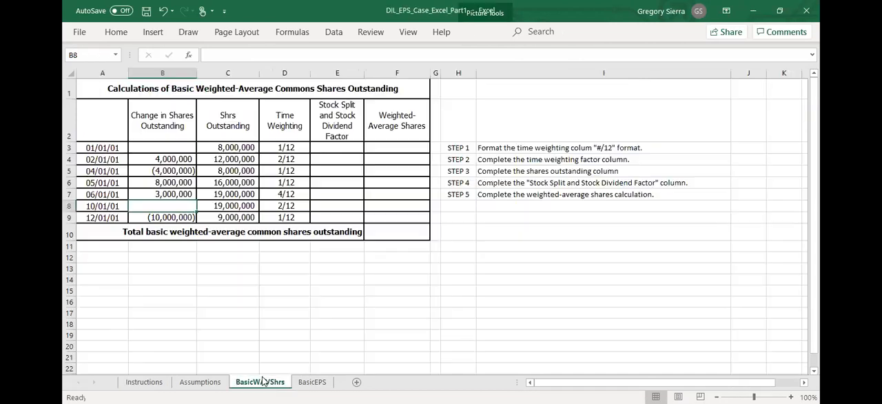
{"action": "left_click", "coordinate": [219, 206]}
{"action": "left_click", "coordinate": [173, 206]}
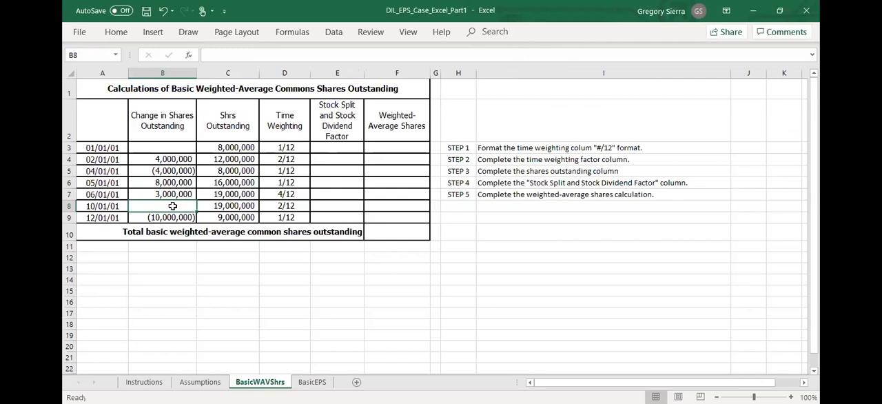
{"action": "type", "text": "=."}
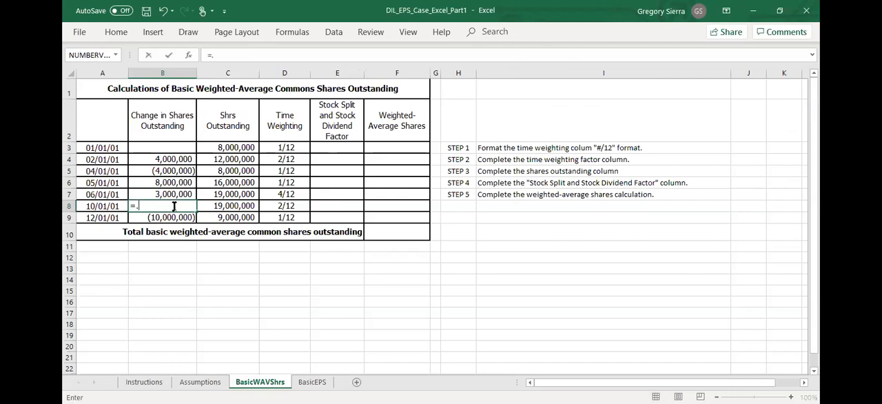
{"action": "type", "text": "2*"}
{"action": "left_click", "coordinate": [236, 194]}
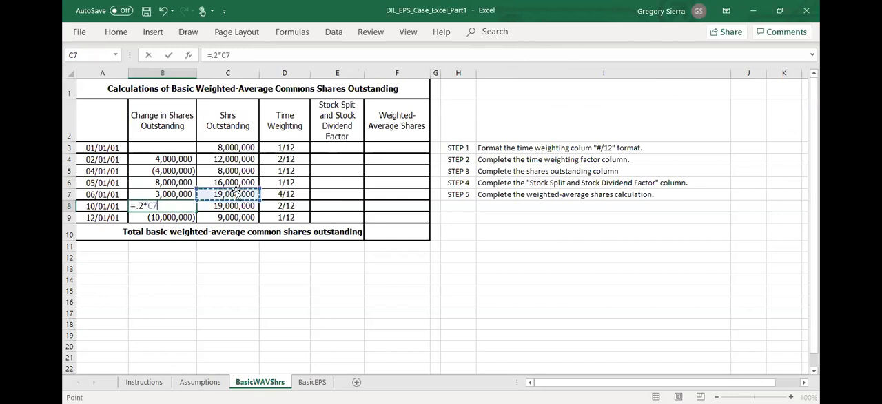
{"action": "key", "text": "Return"}
{"action": "key", "text": "Return"}
- Compare the 06/01/01 and 10/01/01 shares outstanding with the 10/01/01 stock dividend change
{"action": "left_click", "coordinate": [240, 205]}
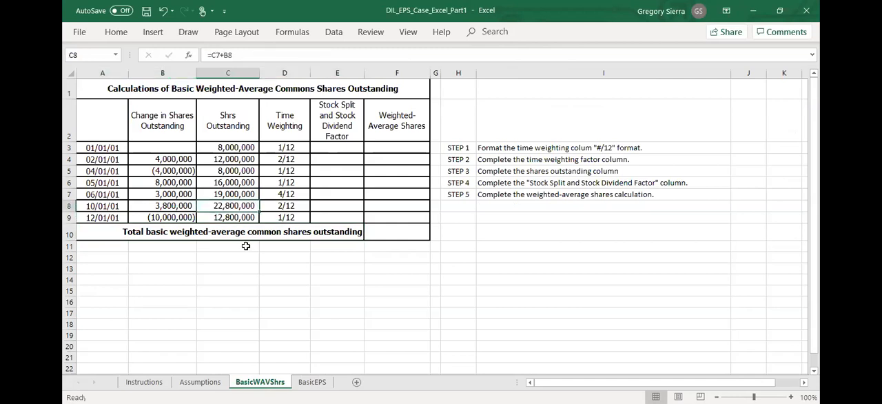
{"action": "left_click", "coordinate": [152, 204]}
{"action": "left_click", "coordinate": [221, 208]}
{"action": "left_click_drag", "start_coordinate": [230, 194], "coordinate": [230, 207]}
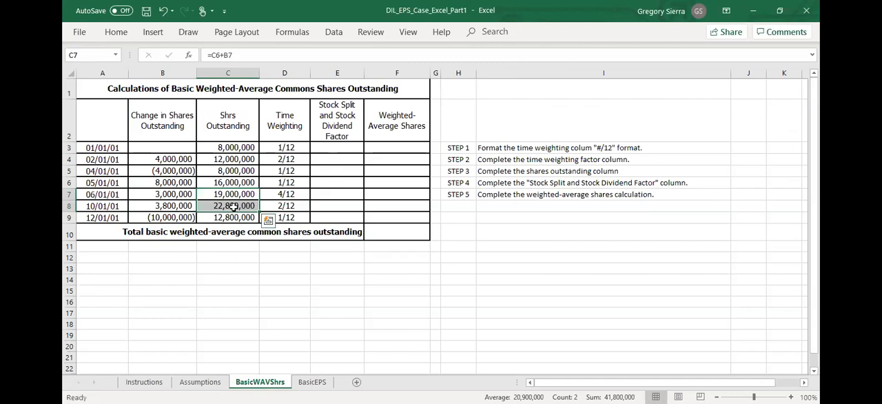
{"action": "left_click", "coordinate": [236, 195]}
{"action": "left_click", "coordinate": [239, 206]}
{"action": "left_click_drag", "start_coordinate": [240, 195], "coordinate": [242, 205]}
{"action": "left_click", "coordinate": [227, 323]}
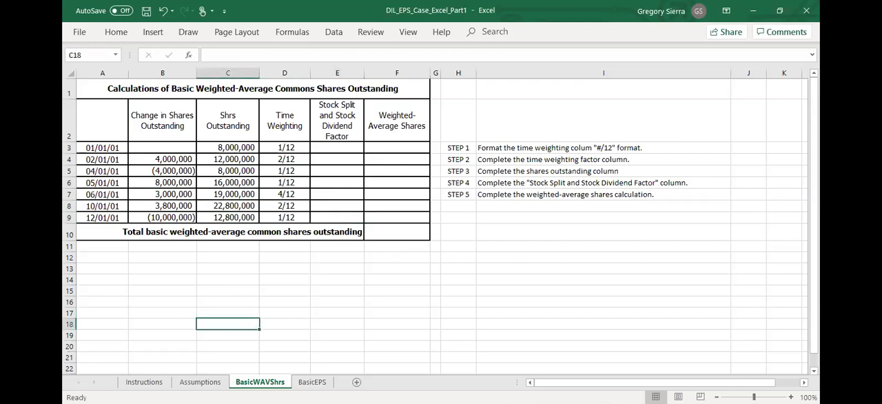
- Check the 2:1 split on the Instructions sheet, enter =2 as the 01/01/01 factor in E3, and copy it to 02/01/01 and 04/01/01
{"action": "left_click", "coordinate": [200, 382]}
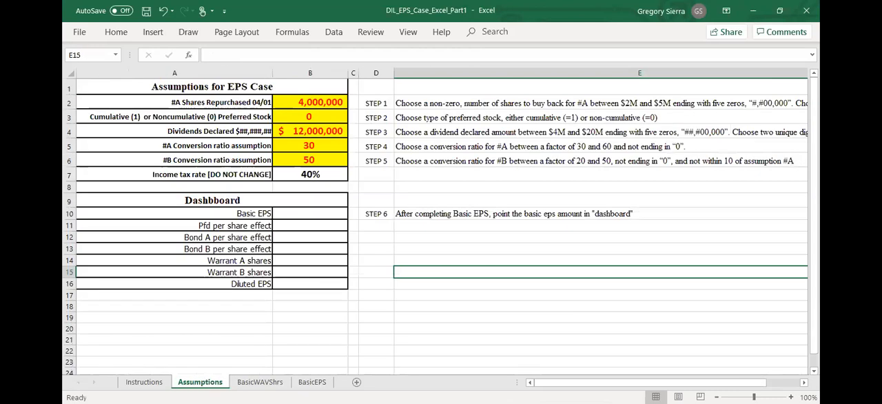
{"action": "left_click", "coordinate": [144, 381]}
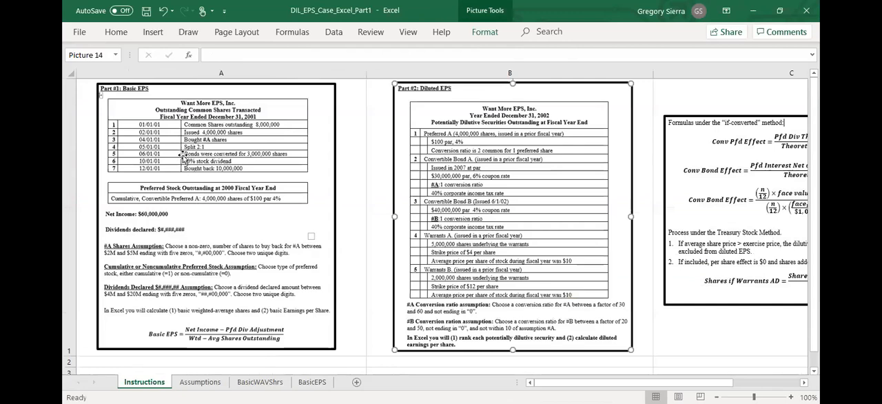
{"action": "left_click", "coordinate": [260, 382]}
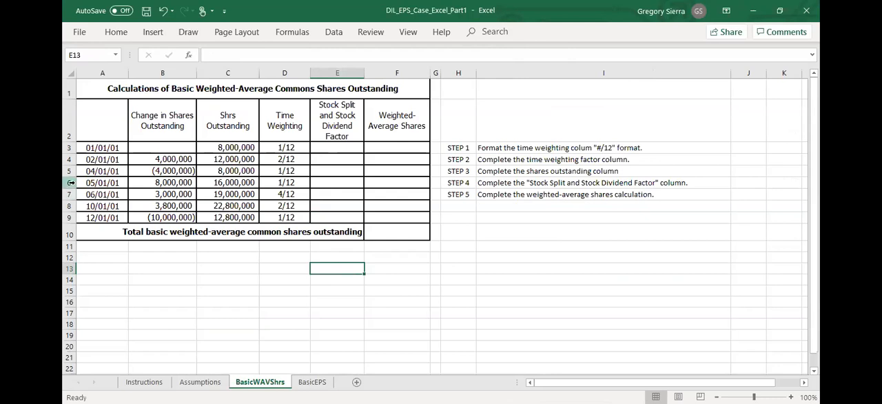
{"action": "left_click", "coordinate": [71, 183]}
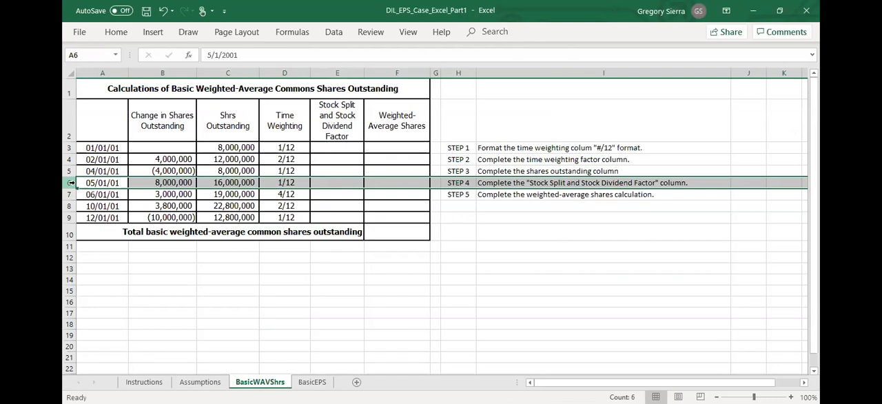
{"action": "left_click", "coordinate": [338, 149]}
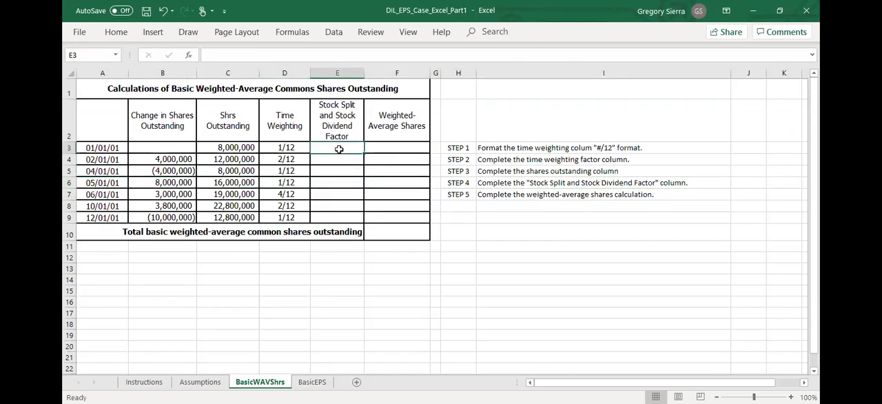
{"action": "type", "text": "="}
{"action": "type", "text": "2"}
{"action": "key", "text": "ctrl+Return"}
{"action": "key", "text": "ctrl+c"}
{"action": "left_click_drag", "start_coordinate": [342, 164], "coordinate": [345, 173]}
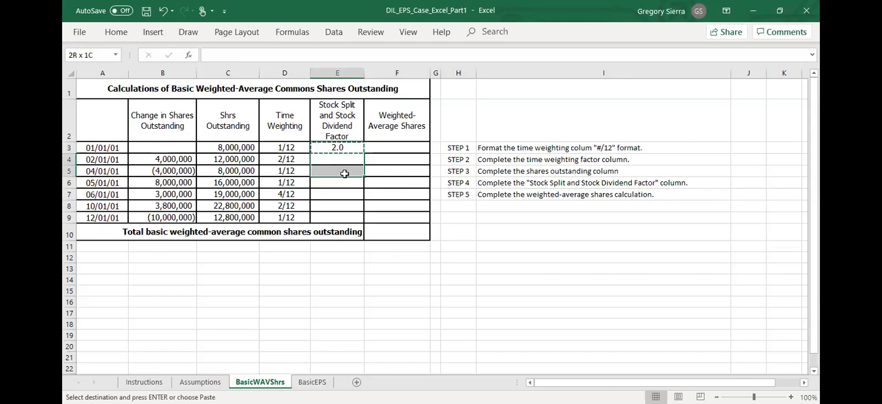
{"action": "key", "text": "ctrl+v"}
- Set the stock split and stock dividend factor to 1 for the rows 05/01/01 through 12/01/01
{"action": "left_click", "coordinate": [352, 184]}
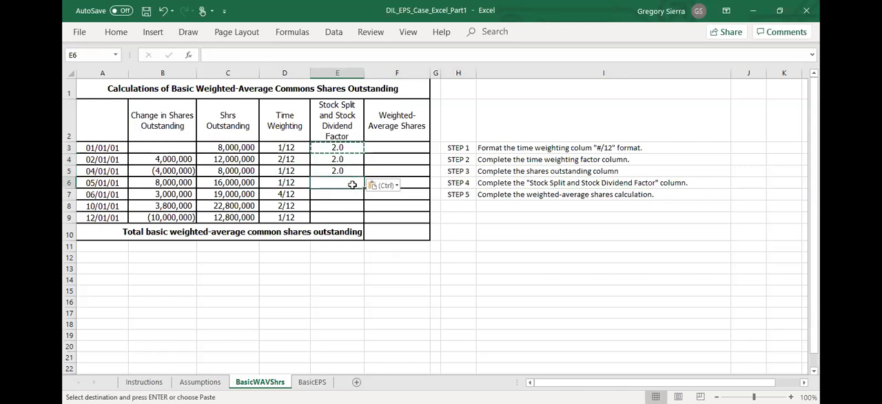
{"action": "type", "text": "1"}
{"action": "key", "text": "Return"}
{"action": "type", "text": "1"}
{"action": "key", "text": "Return"}
{"action": "type", "text": "1"}
{"action": "key", "text": "Return"}
{"action": "type", "text": "1"}
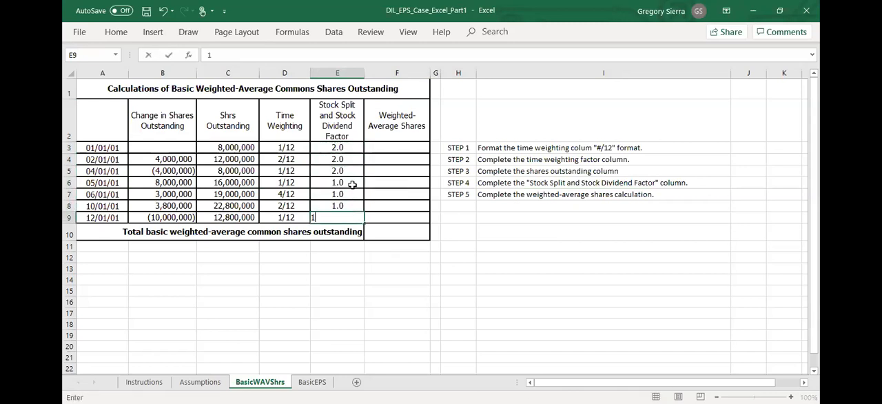
{"action": "key", "text": "Return"}
- Examine the 10/01/01 stock dividend row and compare the shares outstanding with the factors entered before and after the split
{"action": "left_click", "coordinate": [192, 206]}
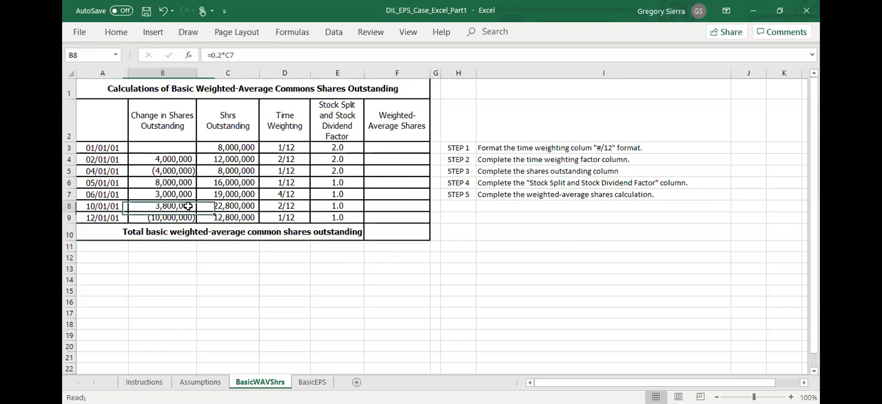
{"action": "left_click", "coordinate": [70, 207]}
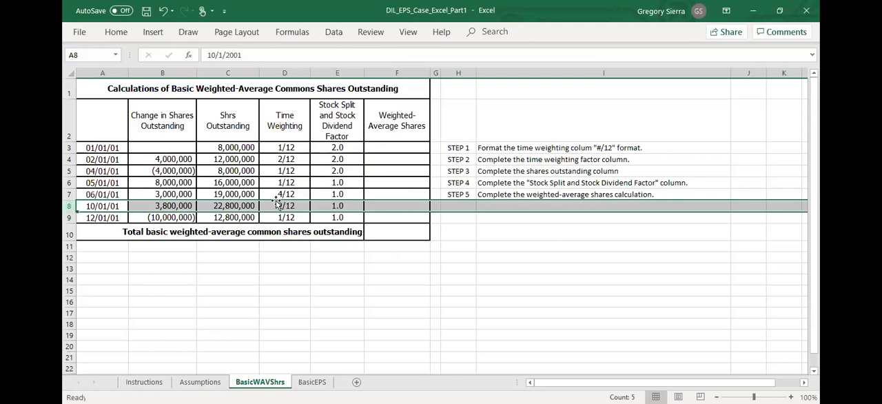
{"action": "left_click", "coordinate": [243, 206]}
{"action": "left_click_drag", "start_coordinate": [242, 195], "coordinate": [242, 200]}
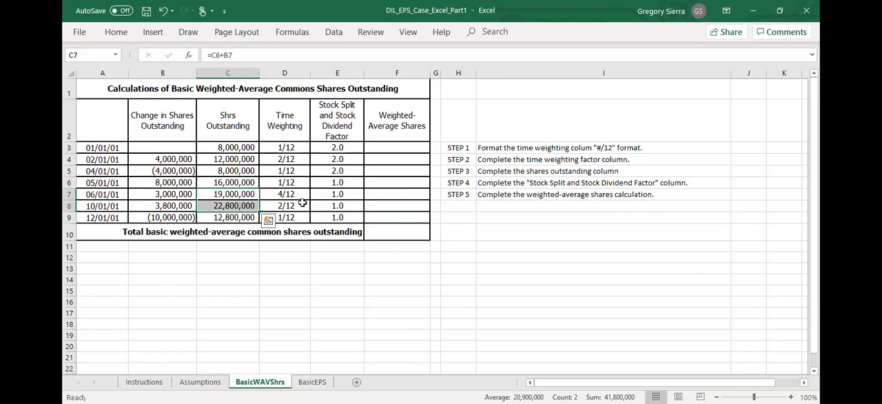
{"action": "left_click", "coordinate": [338, 205]}
{"action": "left_click_drag", "start_coordinate": [337, 147], "coordinate": [337, 165]}
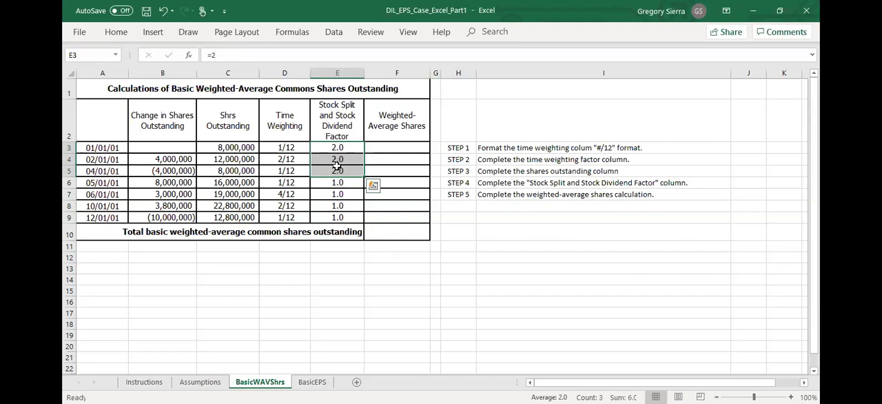
{"action": "left_click", "coordinate": [251, 184]}
{"action": "left_click_drag", "start_coordinate": [343, 147], "coordinate": [343, 165]}
{"action": "left_click", "coordinate": [349, 205]}
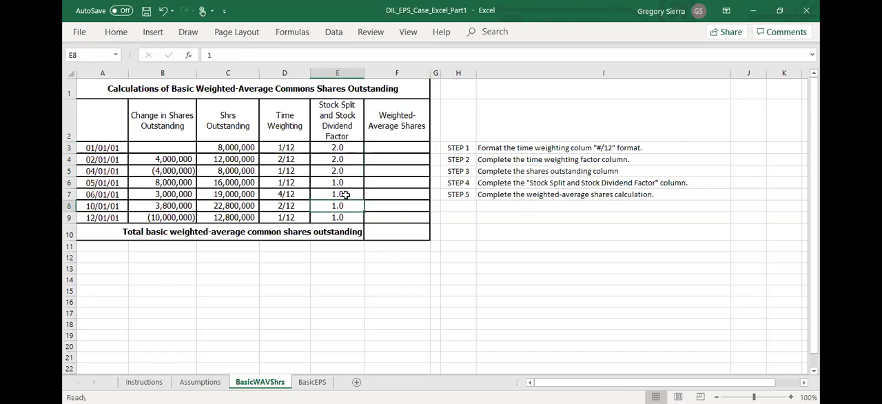
- Set the stock dividend factor to 1.2 for the 06/01/01 and 05/01/01 rows
{"action": "left_click", "coordinate": [335, 193]}
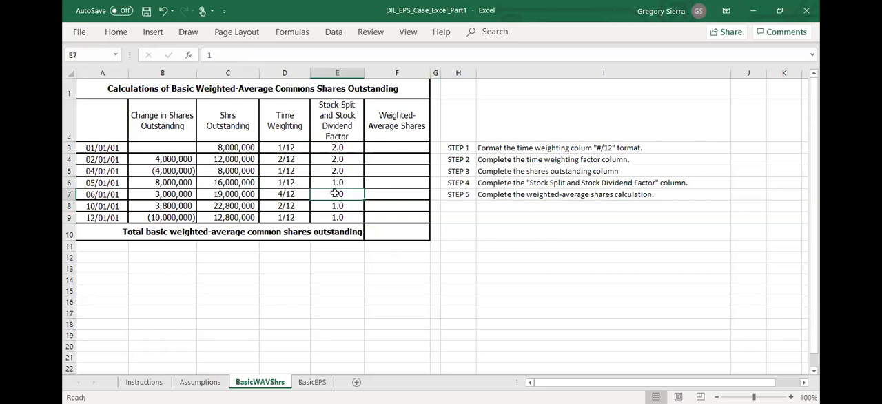
{"action": "type", "text": "1.2"}
{"action": "key", "text": "Return"}
{"action": "key", "text": "Up"}
{"action": "key", "text": "Up"}
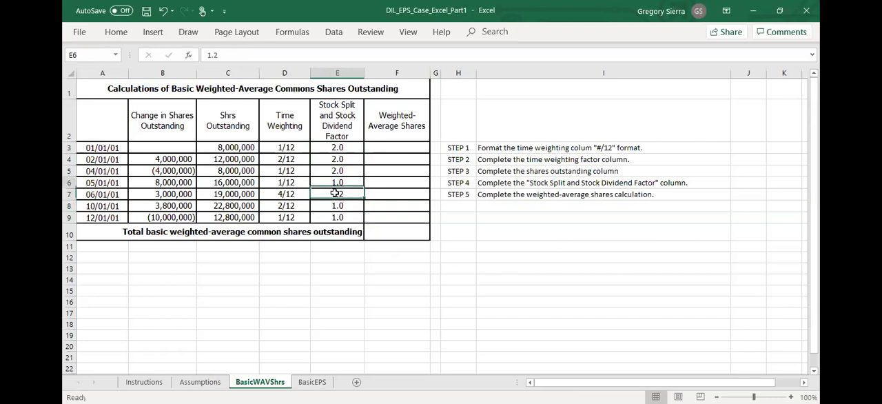
{"action": "type", "text": "1.2"}
{"action": "key", "text": "Return"}
{"action": "key", "text": "Up"}
{"action": "key", "text": "Up"}
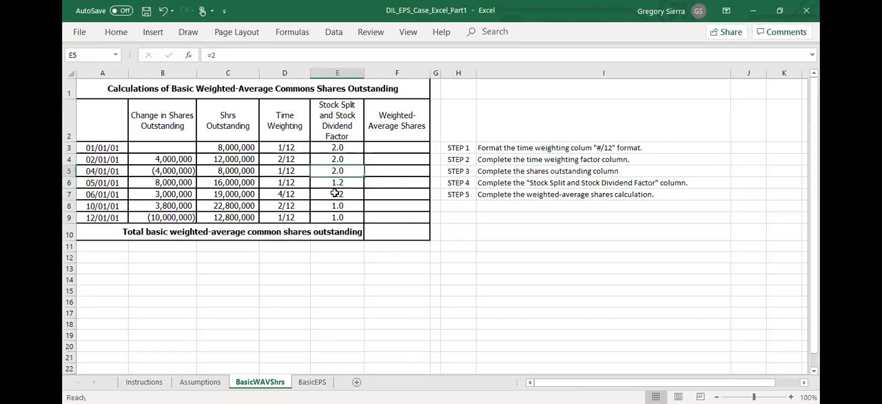
- Extend the 01/01/01 factor formula in E3 to =2*1.2 to combine the split and the stock dividend
{"action": "left_click", "coordinate": [339, 146]}
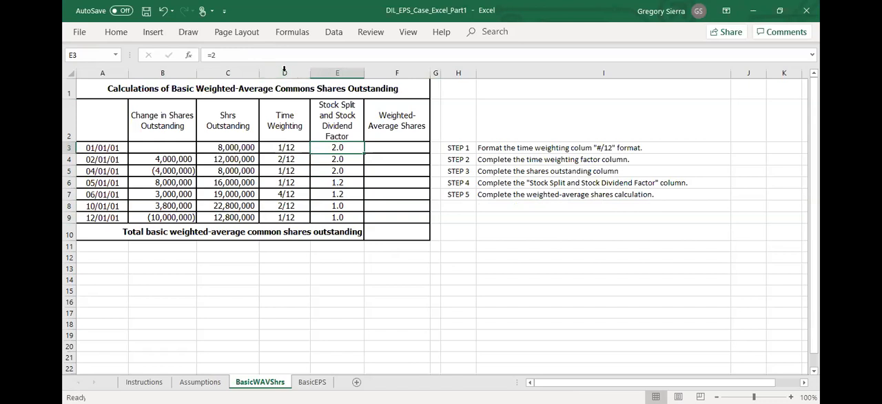
{"action": "key", "text": "F2"}
{"action": "type", "text": "*1.2"}
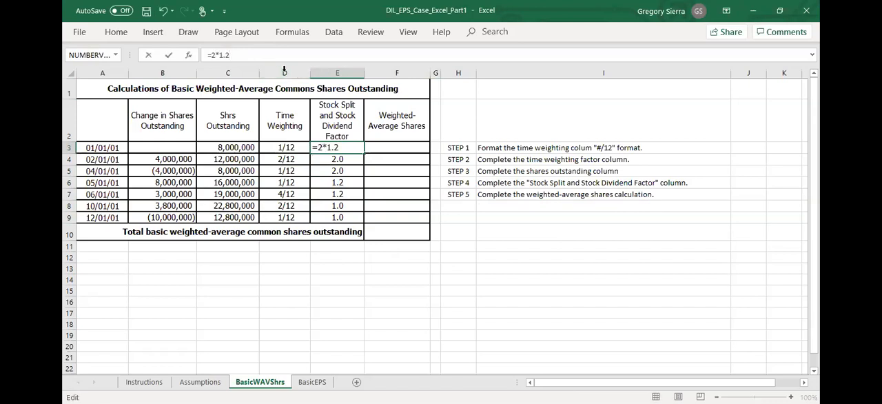
{"action": "key", "text": "Return"}
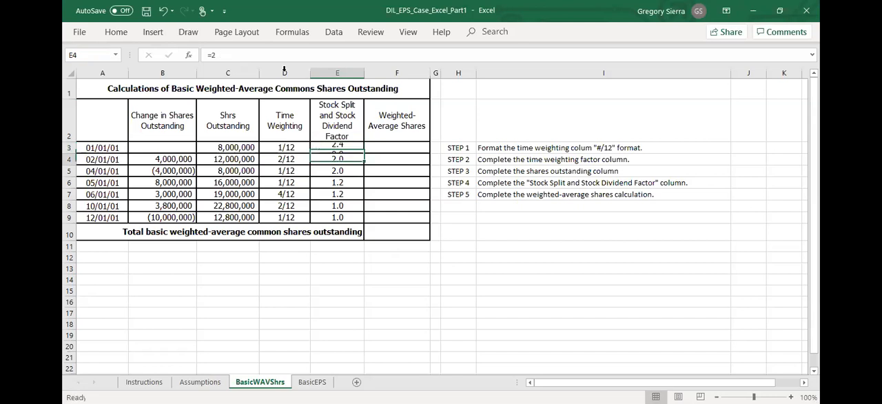
- Copy the 01/01/01 stock split and stock dividend factor formula in E3 to the 02/01/01 and 04/01/01 rows
{"action": "left_click", "coordinate": [337, 147]}
{"action": "key", "text": "ctrl+c"}
{"action": "left_click", "coordinate": [349, 159]}
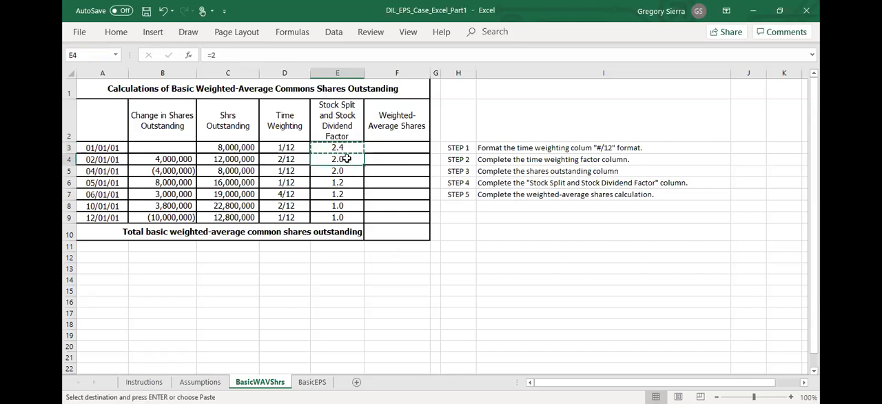
{"action": "key", "text": "ctrl+v"}
{"action": "left_click", "coordinate": [348, 171]}
{"action": "key", "text": "ctrl+v"}
{"action": "left_click", "coordinate": [347, 182]}
{"action": "left_click", "coordinate": [69, 183]}
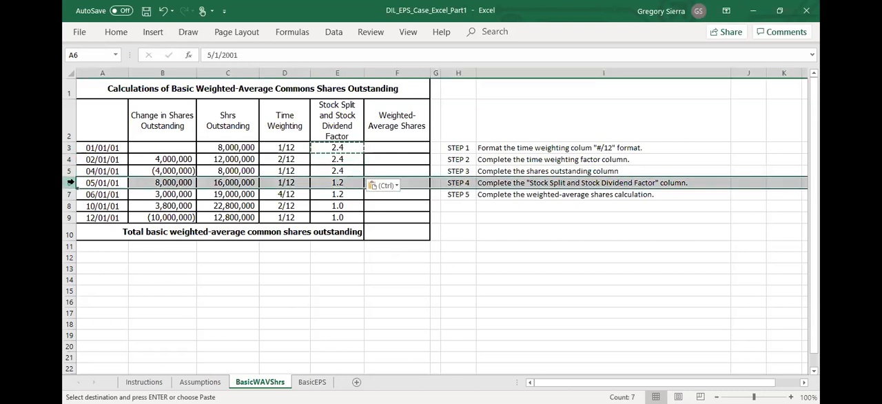
{"action": "left_click", "coordinate": [341, 289]}
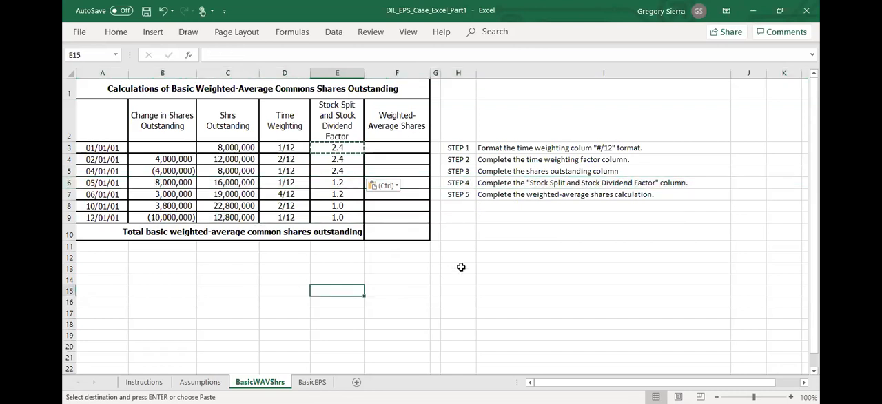
{"action": "key", "text": "Escape"}
- Enter =C3*D3*E3 in F3 to calculate the weighted-average shares for 01/01/01
{"action": "left_click", "coordinate": [400, 147]}
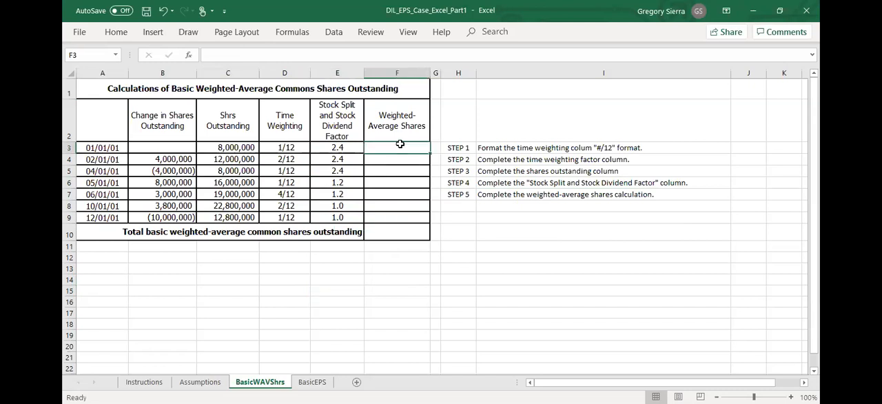
{"action": "type", "text": "="}
{"action": "left_click", "coordinate": [209, 147]}
{"action": "type", "text": "*"}
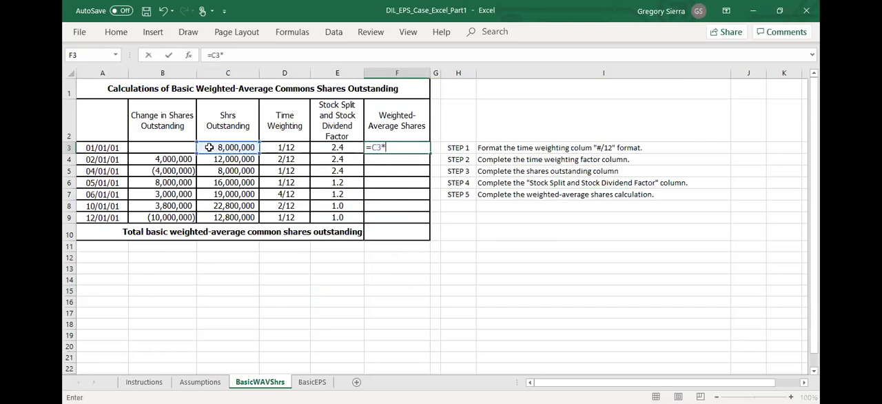
{"action": "left_click", "coordinate": [271, 147]}
{"action": "type", "text": "*"}
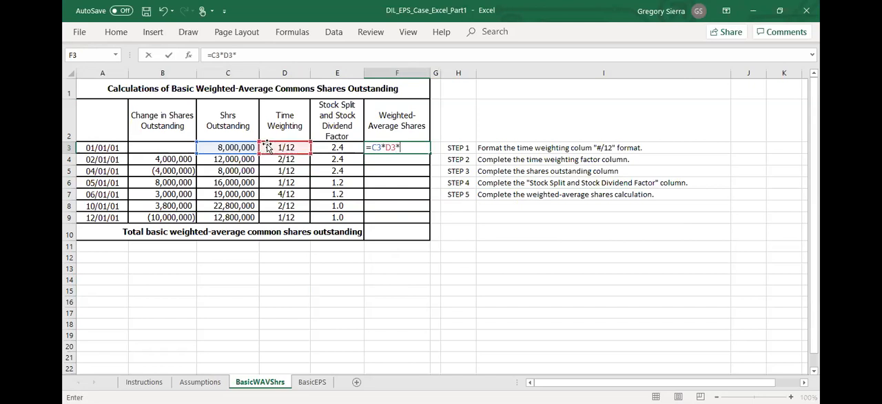
{"action": "left_click", "coordinate": [326, 149]}
{"action": "key", "text": "Return"}
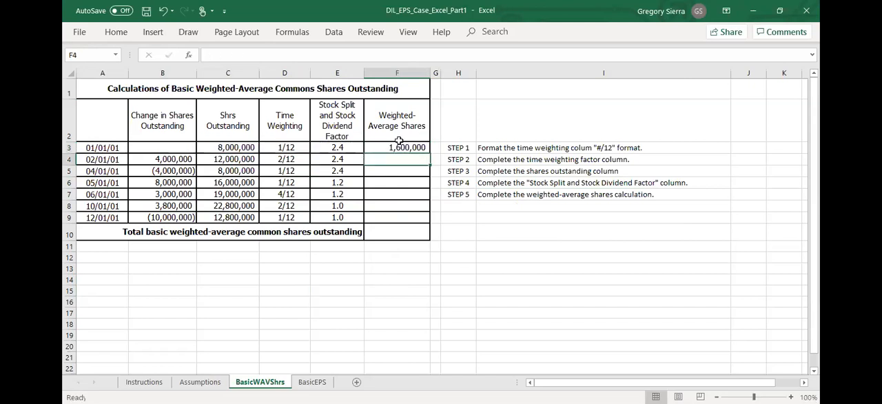
- Try filling the weighted-average shares formula from F3 down the column, and clear the filled cells F4:F10
{"action": "left_click", "coordinate": [406, 147]}
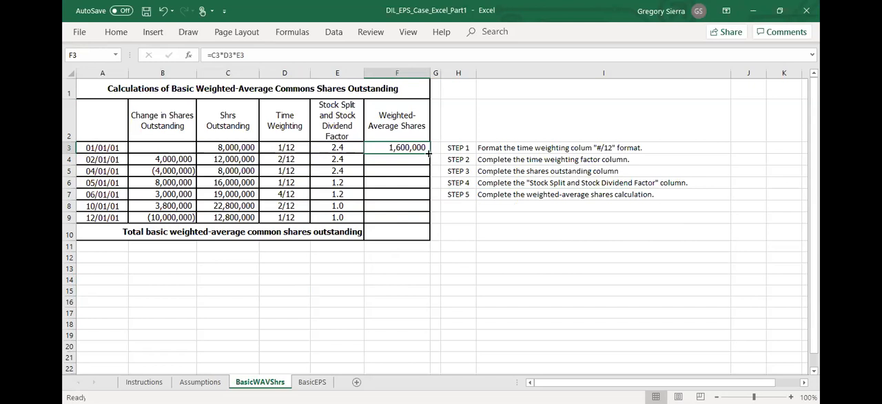
{"action": "double_click", "coordinate": [430, 152]}
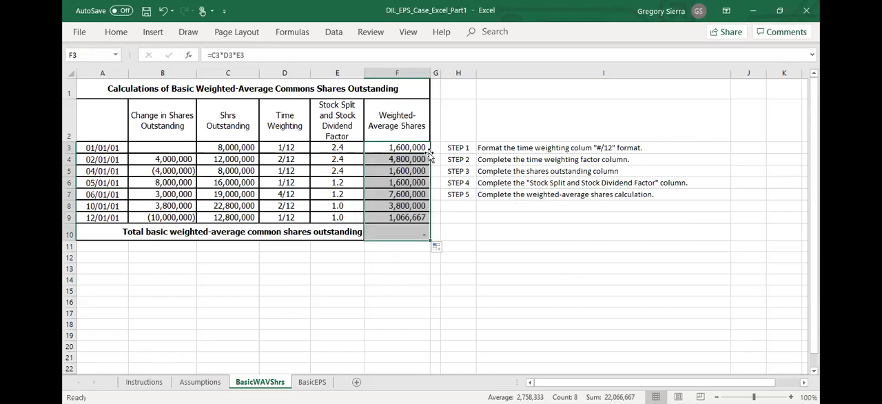
{"action": "left_click", "coordinate": [417, 236]}
{"action": "key", "text": "Delete"}
{"action": "left_click_drag", "start_coordinate": [405, 159], "coordinate": [409, 214]}
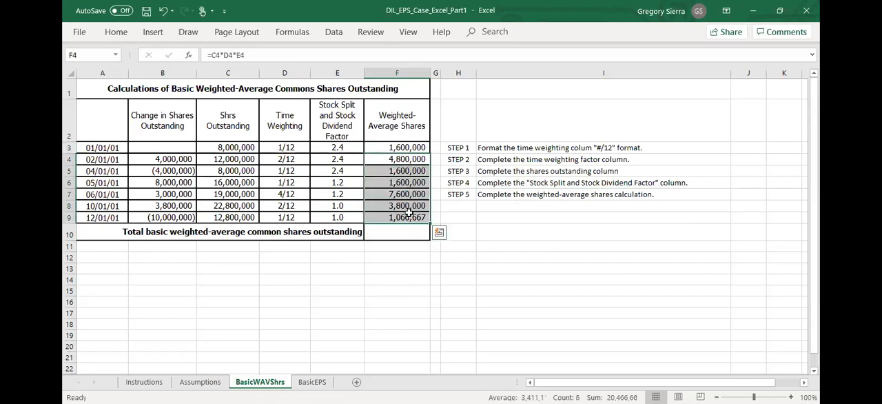
{"action": "key", "text": "Delete"}
- Fill the weighted-average shares formula from F3 down through the 12/01/01 row, and clear the total cell F10
{"action": "left_click", "coordinate": [396, 147]}
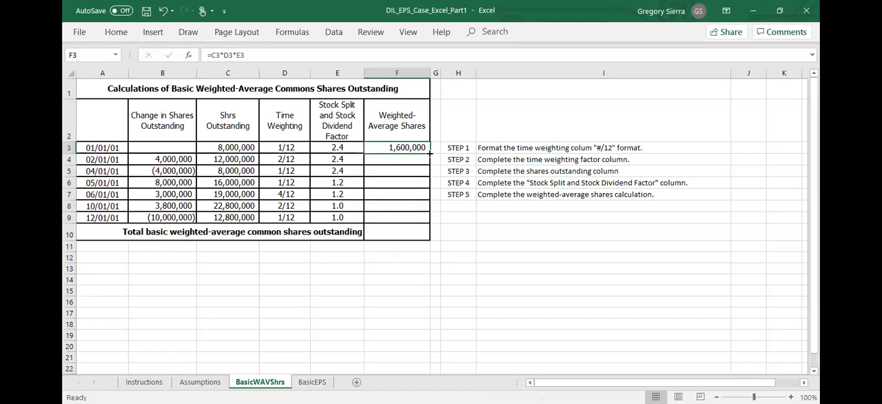
{"action": "left_click_drag", "start_coordinate": [429, 153], "coordinate": [426, 236]}
{"action": "left_click", "coordinate": [415, 231]}
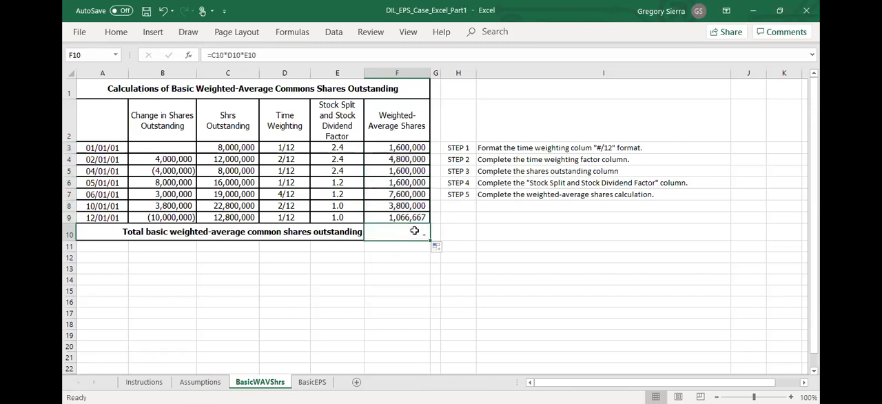
{"action": "key", "text": "Delete"}
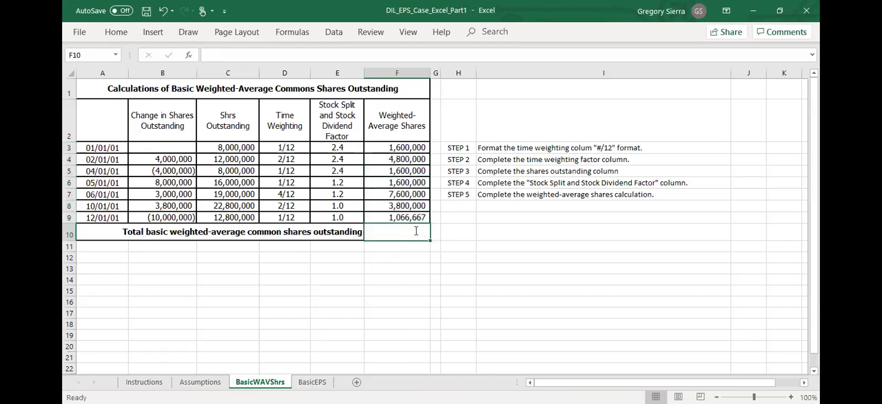
- Total the weighted-average shares of all periods in F10 with =SUM(F3:F9)
{"action": "type", "text": "=sum("}
{"action": "key", "text": "Up"}
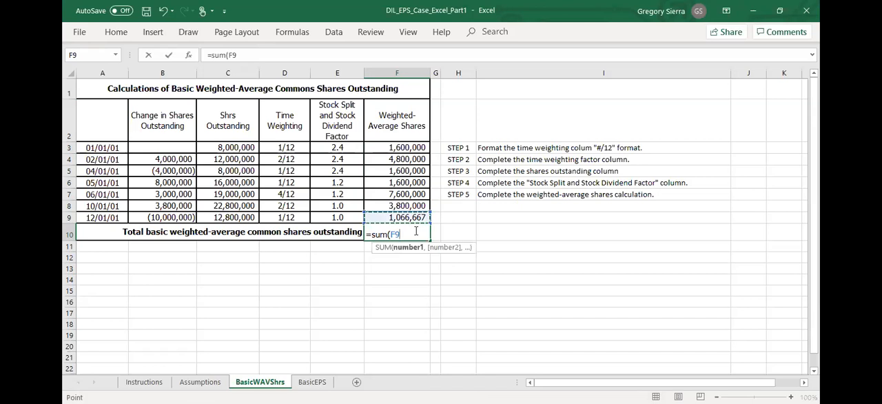
{"action": "key", "text": "ctrl+shift+Up"}
{"action": "key", "text": "Return"}
{"action": "left_click", "coordinate": [397, 345]}
{"action": "left_click", "coordinate": [391, 234]}
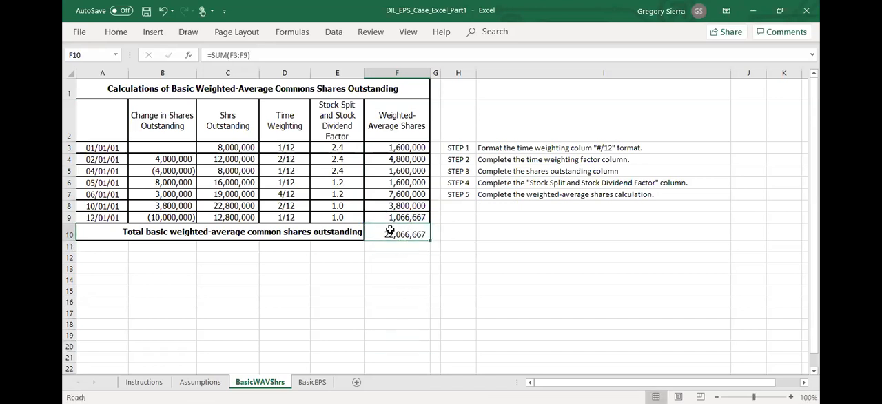
{"action": "left_click", "coordinate": [420, 309]}
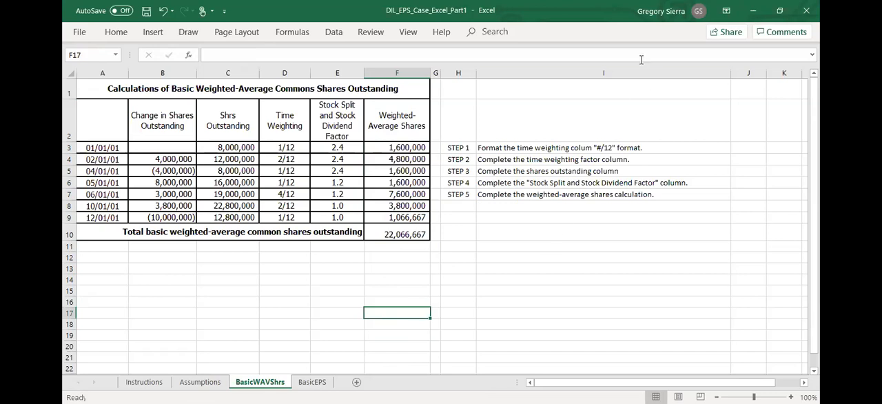